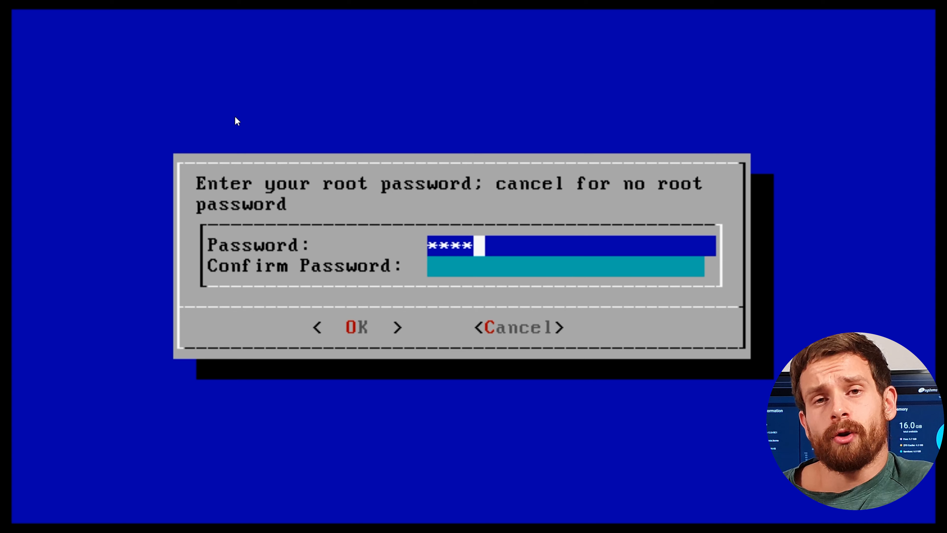
- Set and confirm the root password, then install TrueNAS CORE with BIOS boot mode
text(*****)
key(Tab)
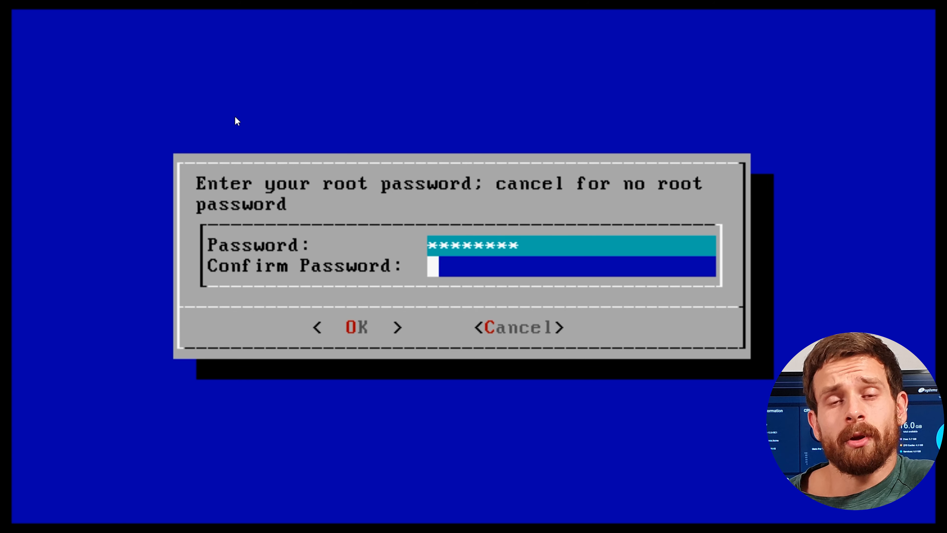
text(*********)
key(Return)
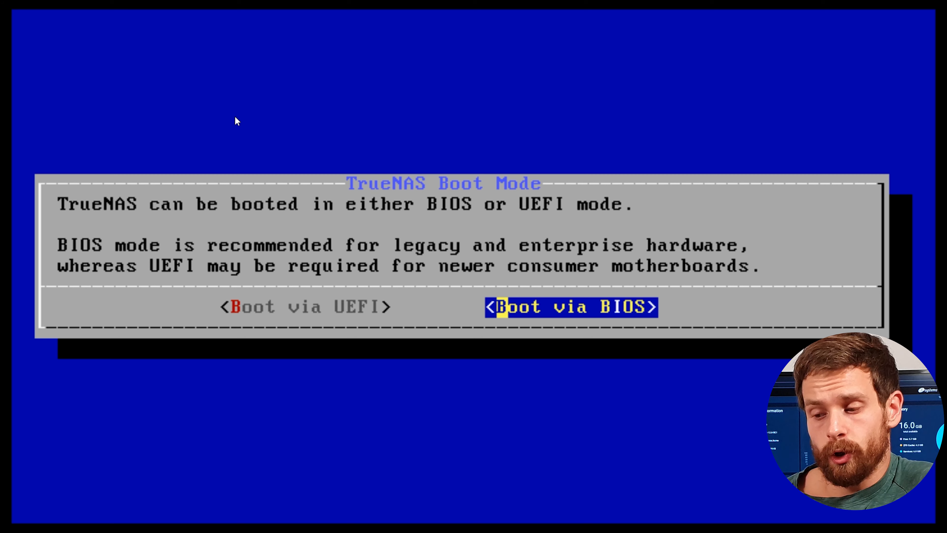
key(Return)
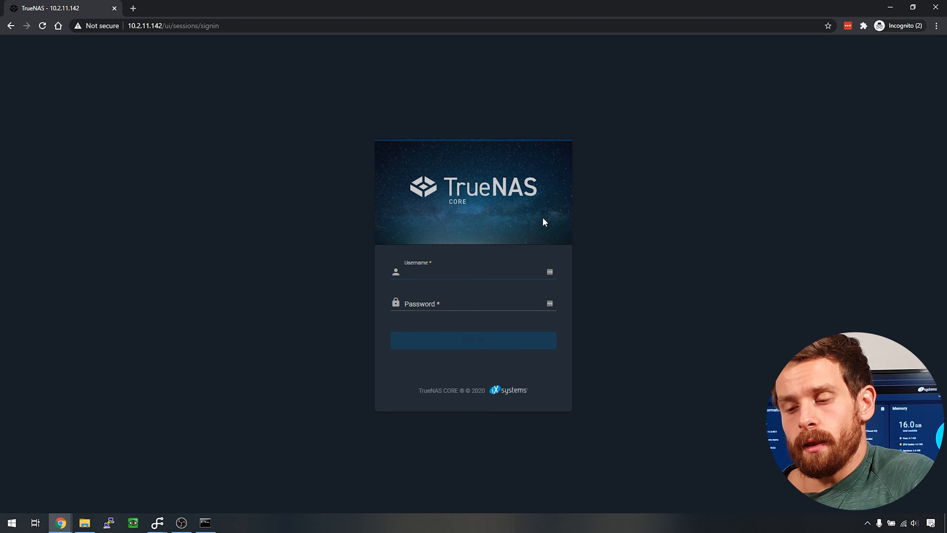
- Log in to the TrueNAS CORE web UI as root with the root password
text(root)
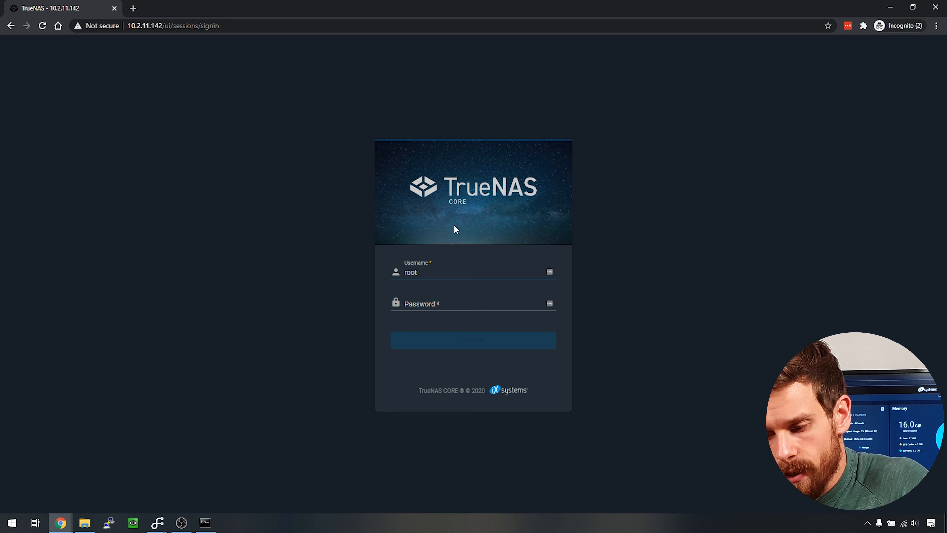
key(Tab)
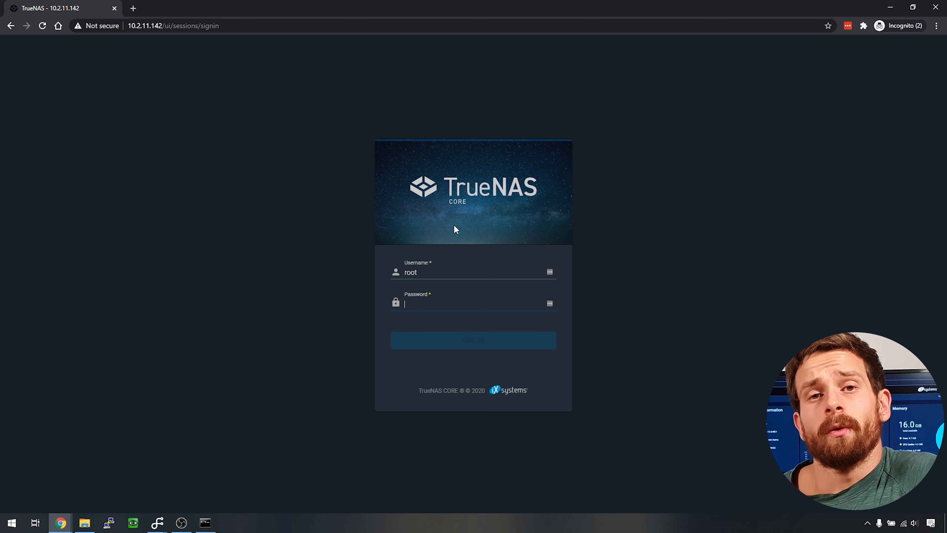
text(********)
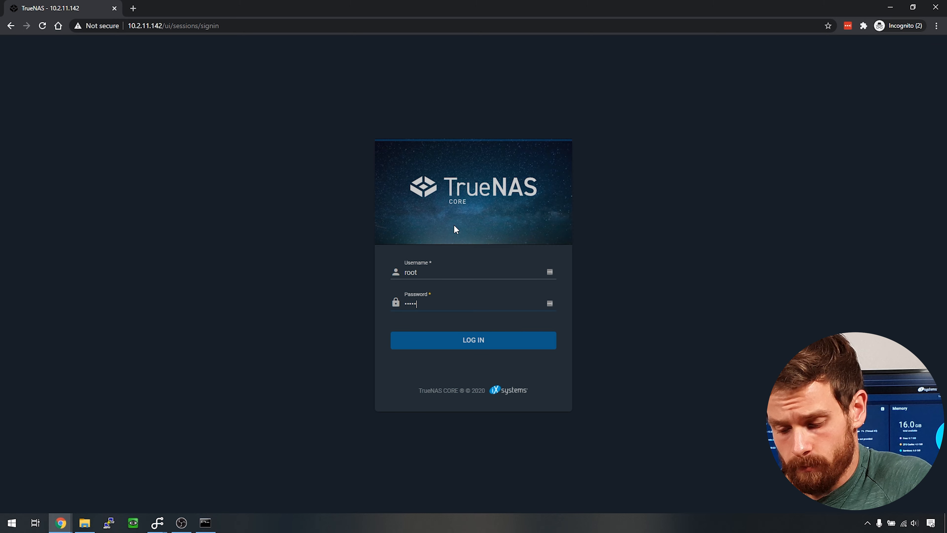
key(Return)
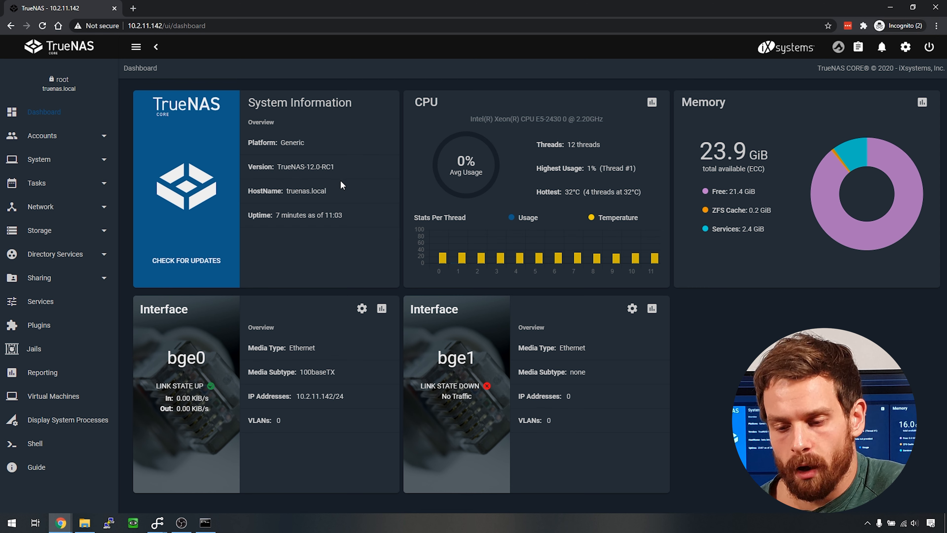
drag(335, 167, 277, 169)
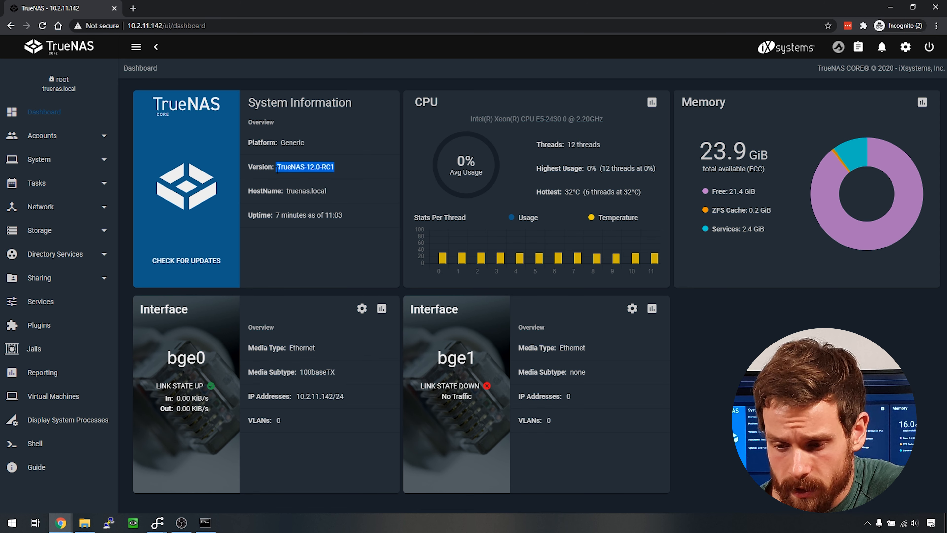
click(290, 191)
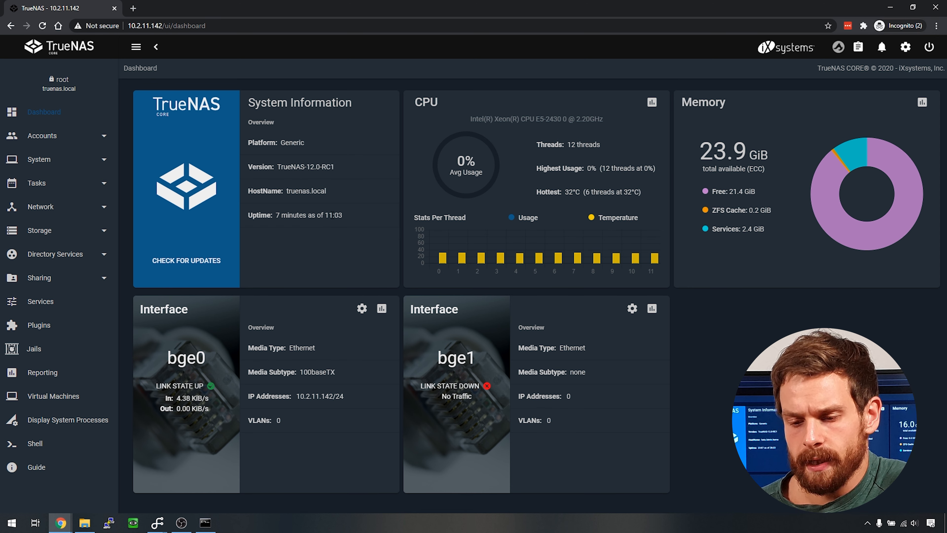
drag(289, 191, 349, 196)
drag(273, 215, 375, 222)
click(509, 208)
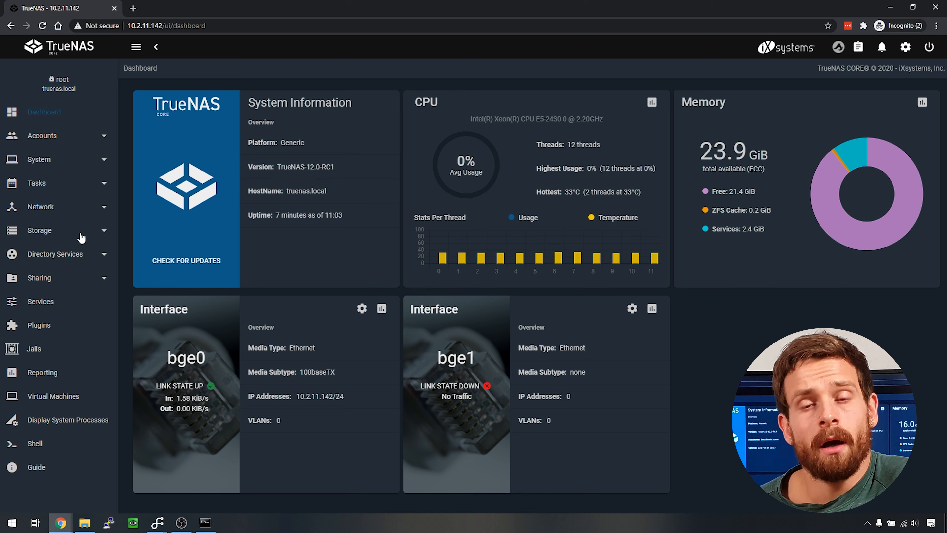
- From Storage > Pools, add a new pool and open the Pool Manager to create it
click(89, 237)
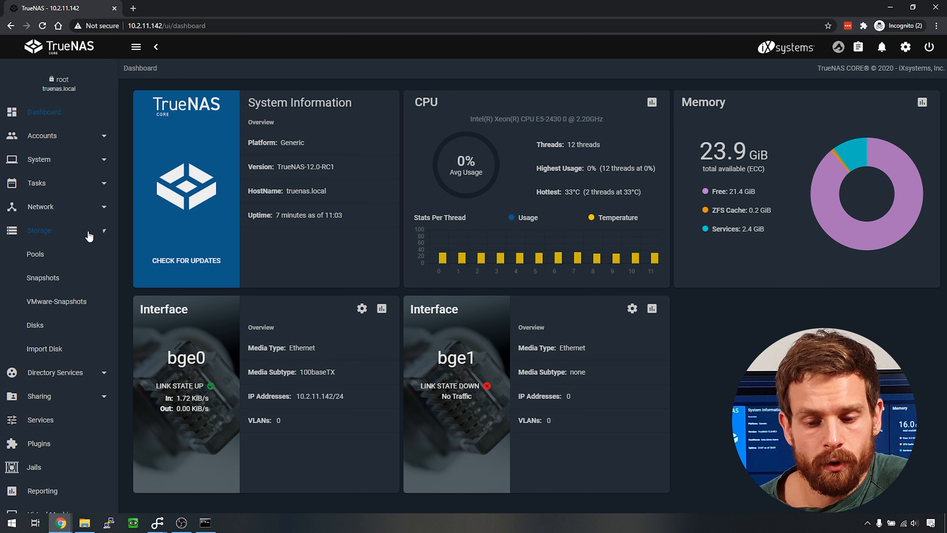
click(37, 254)
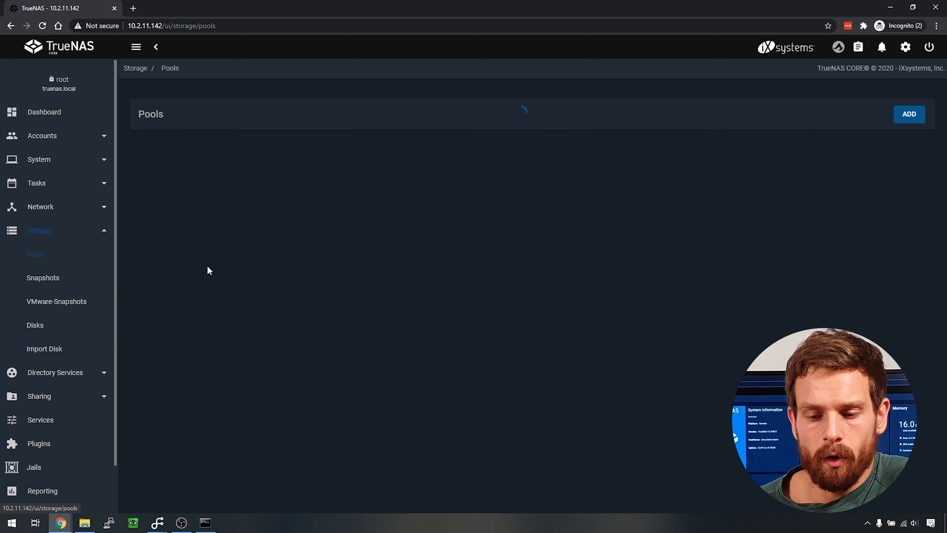
click(906, 120)
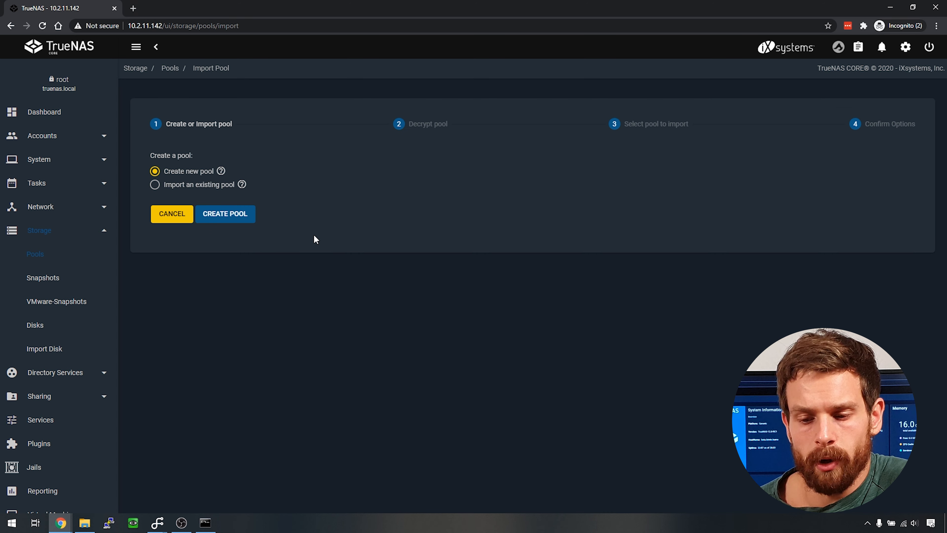
click(240, 218)
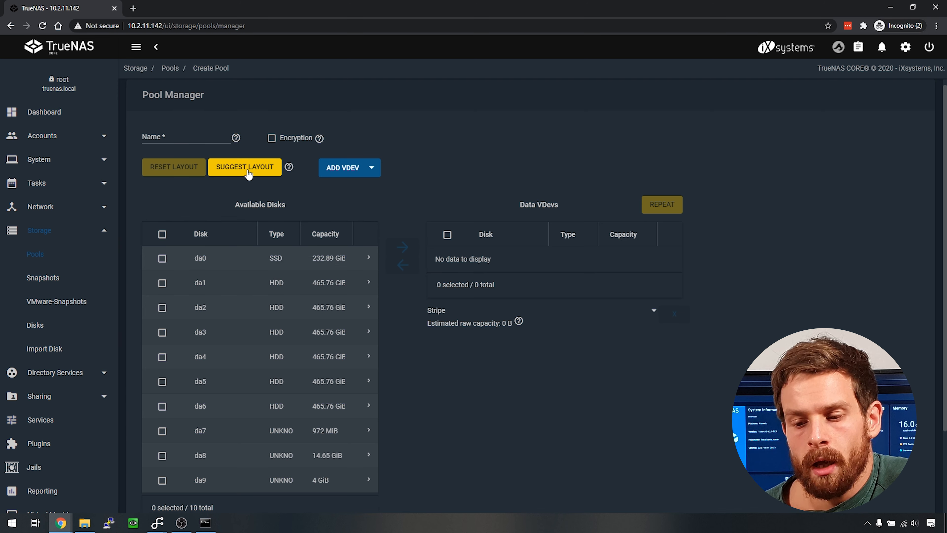
- Select disks da1–da6 and move them into the data vdev
click(269, 175)
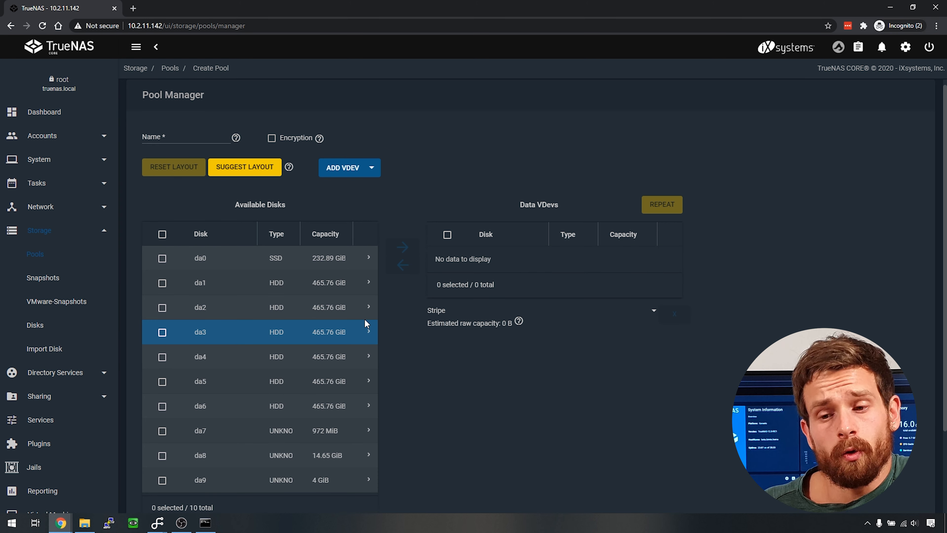
click(163, 284)
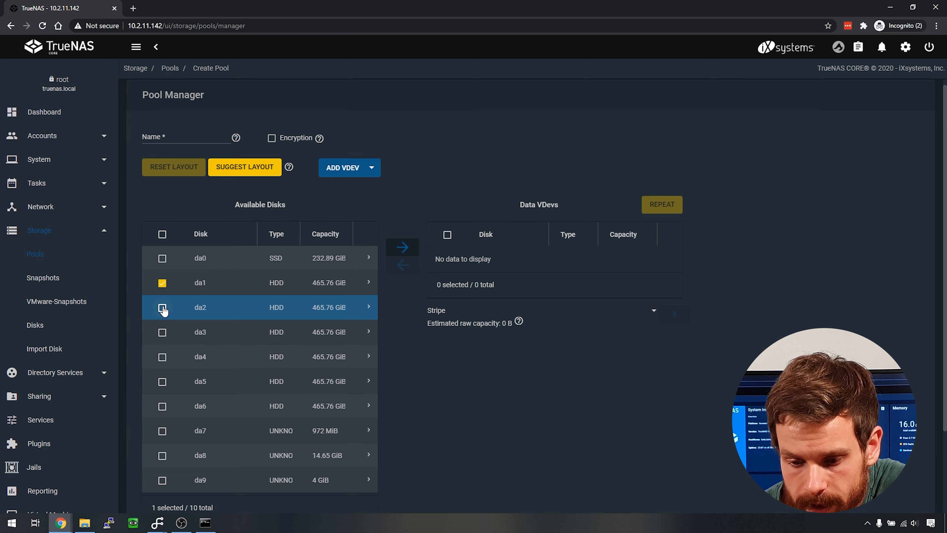
click(162, 308)
click(163, 331)
click(162, 357)
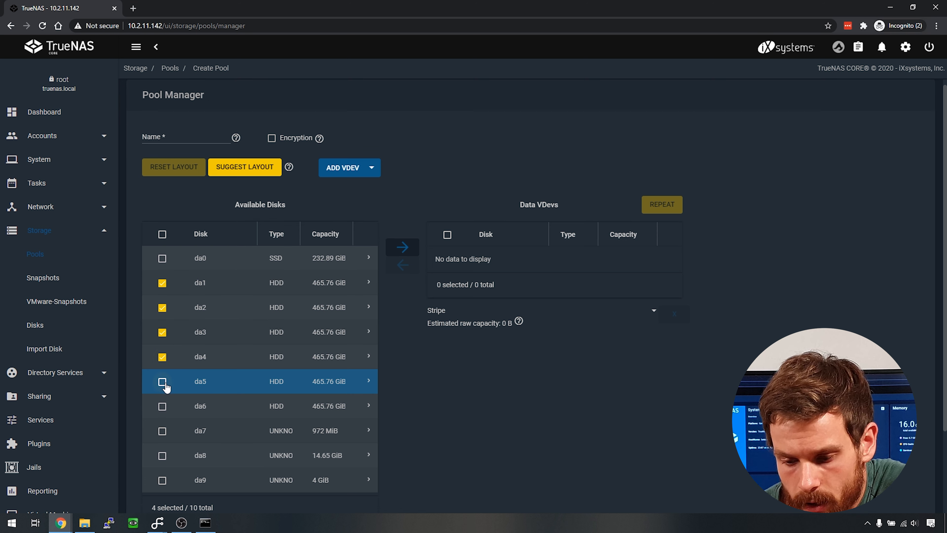
click(162, 382)
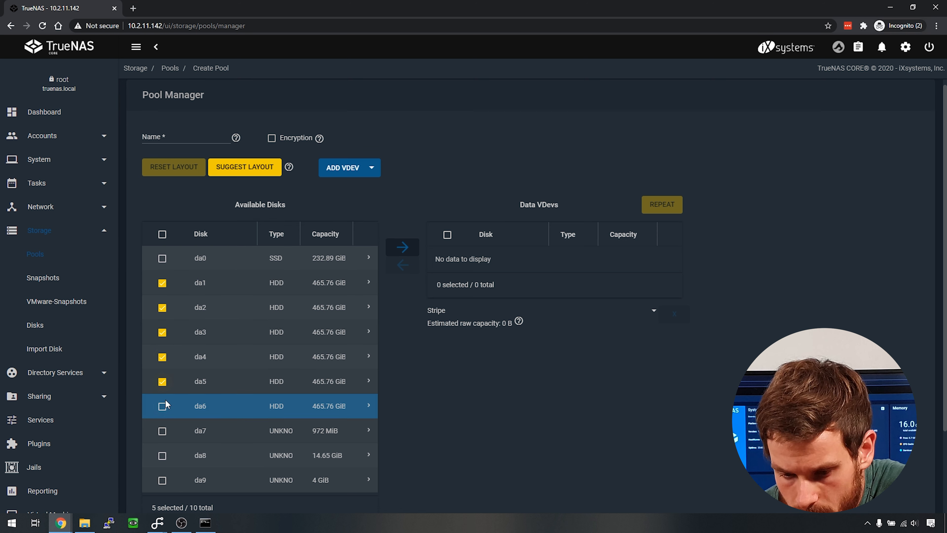
click(408, 250)
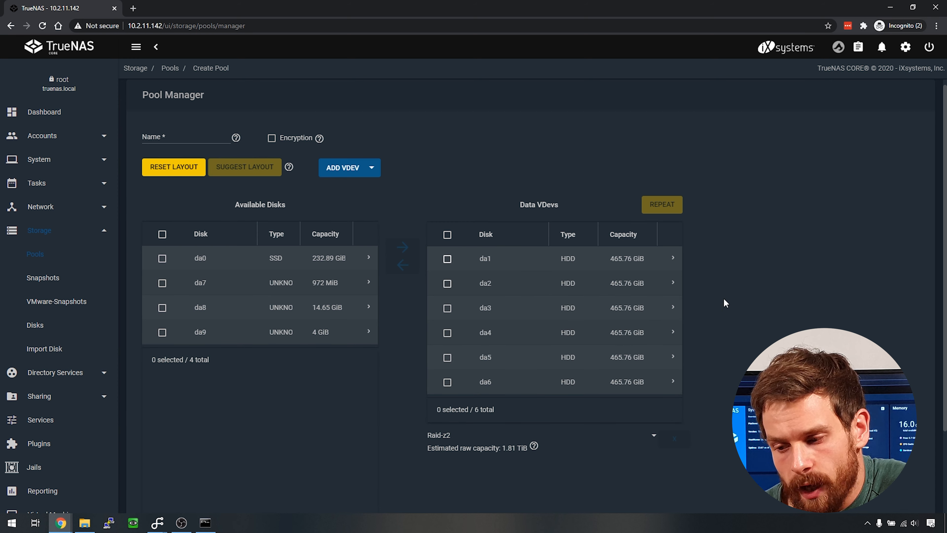
- Keep the Raid-z2 layout, name the pool 'tank', and create it, accepting the disk-erase warning
click(653, 439)
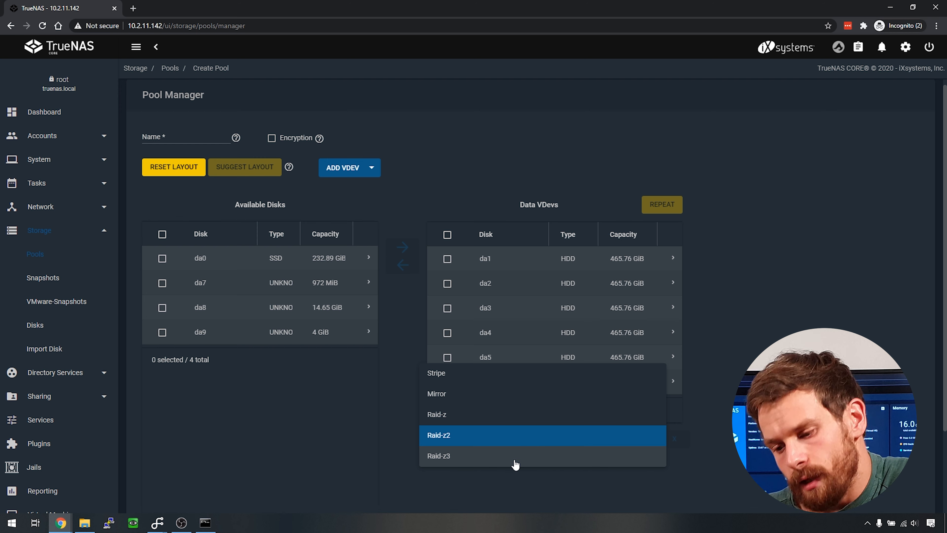
click(566, 436)
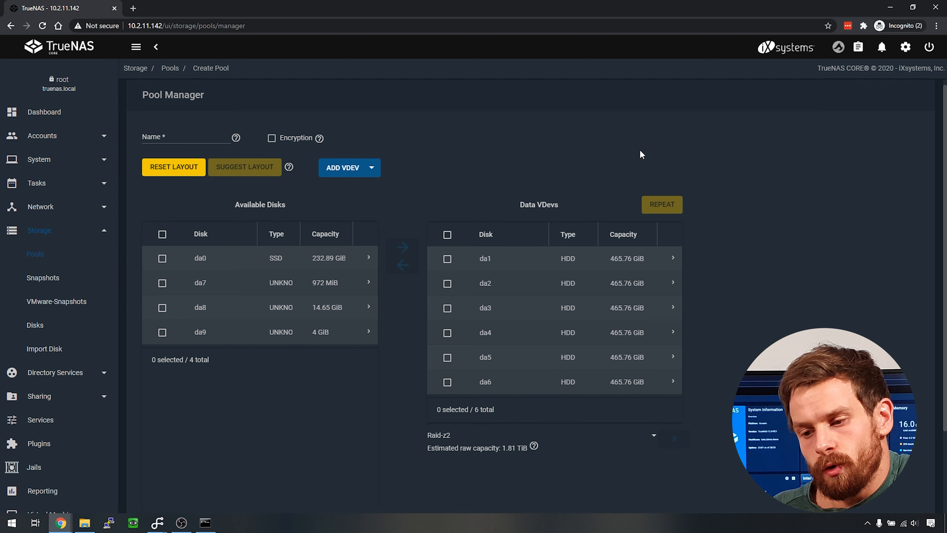
click(186, 138)
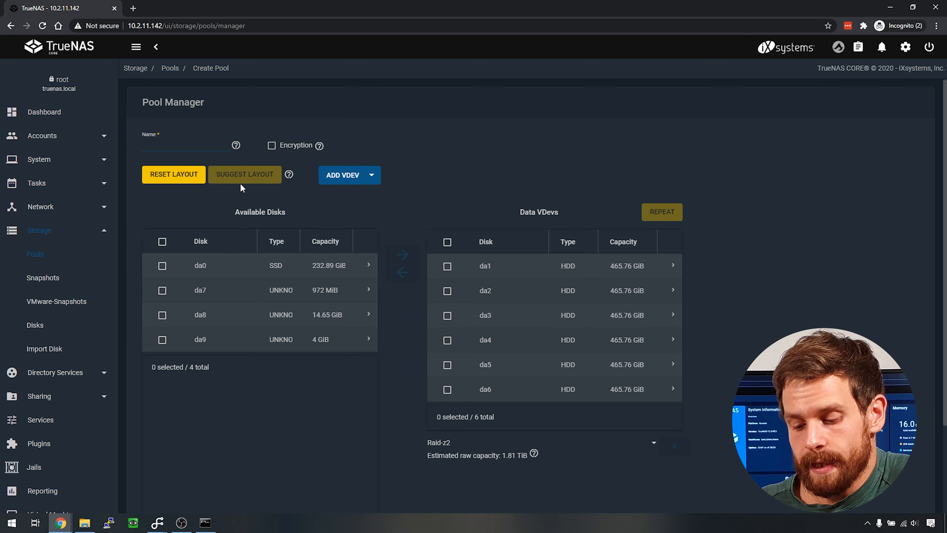
text(tank)
scroll(228, 261, down, 3)
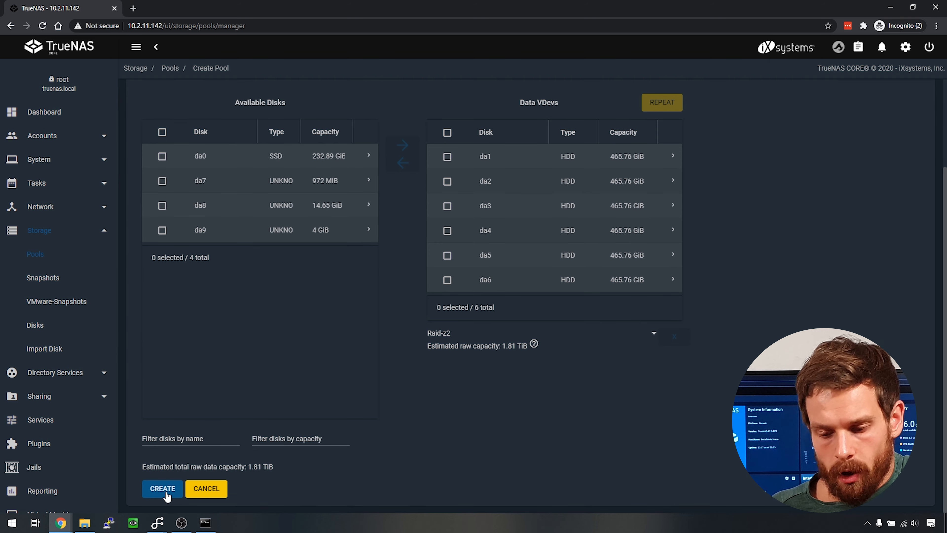
click(165, 489)
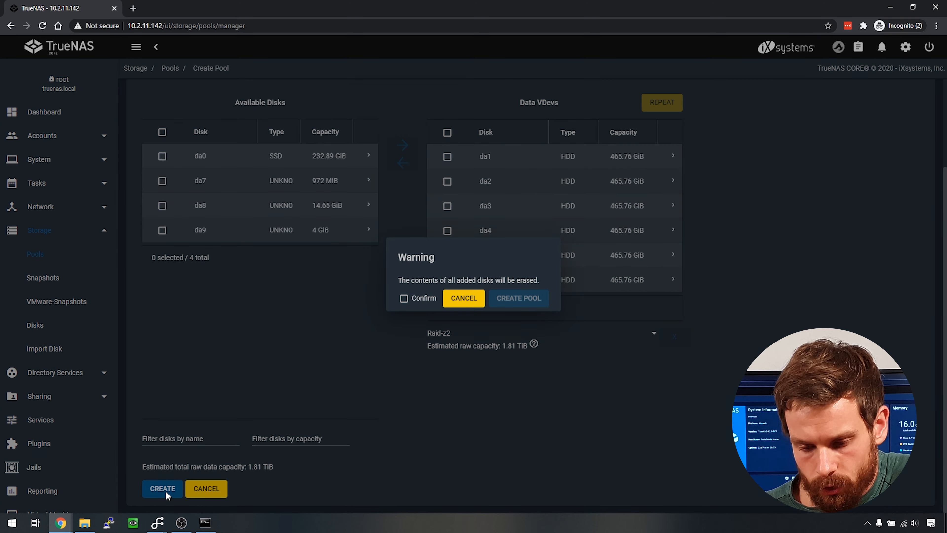
click(414, 298)
- Confirm the tank pool creation, then add a dataset named 'bigdata' under tank
click(526, 300)
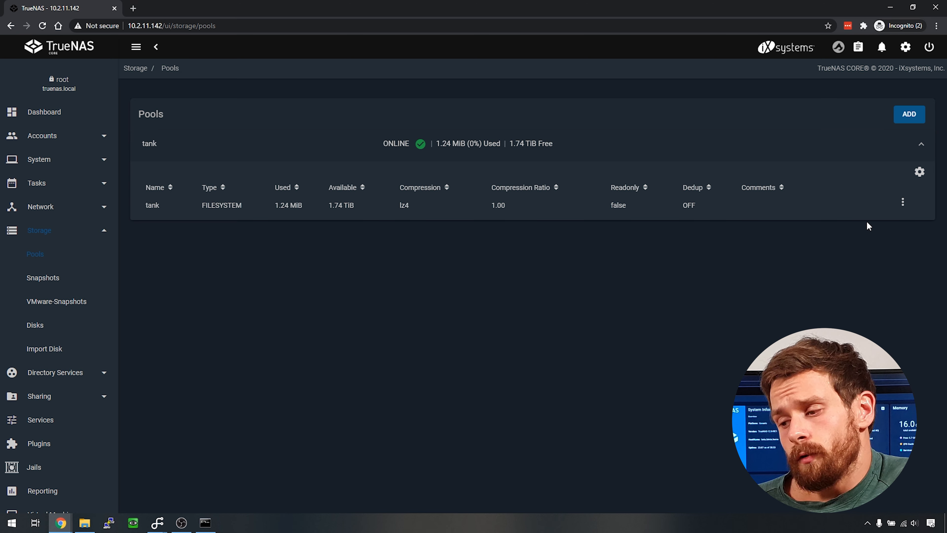
click(902, 203)
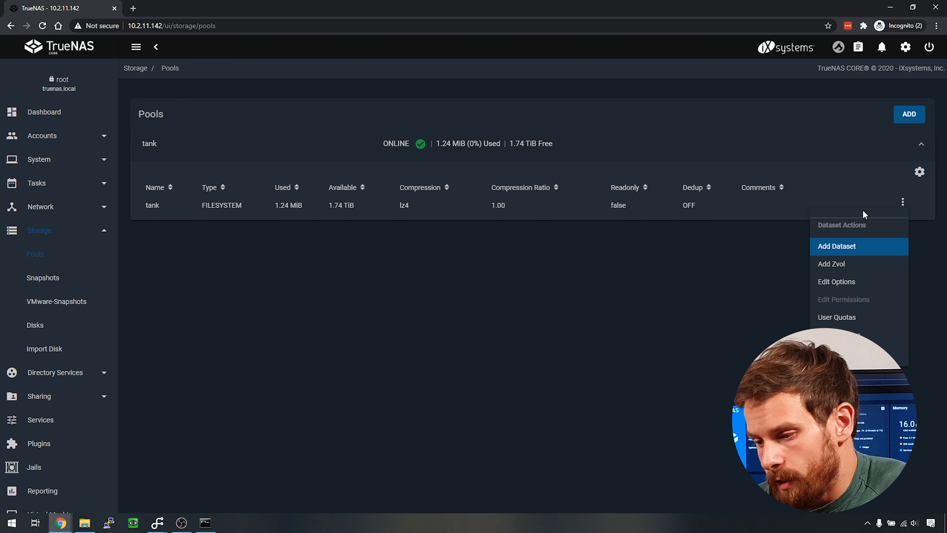
click(857, 246)
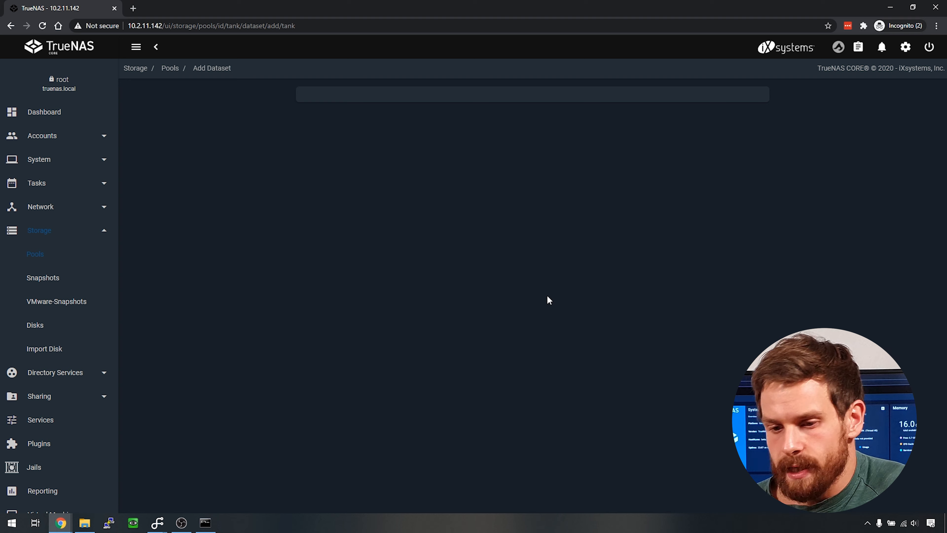
click(368, 127)
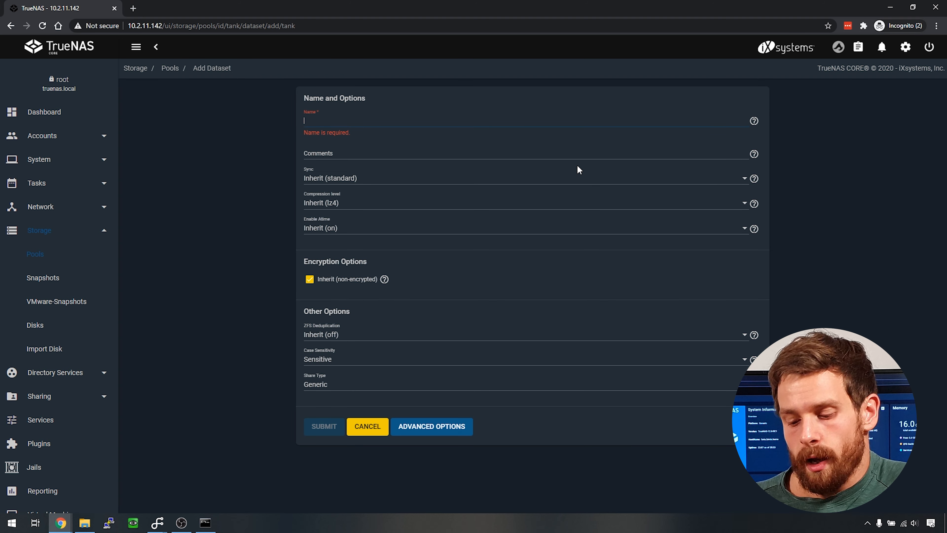
text(big)
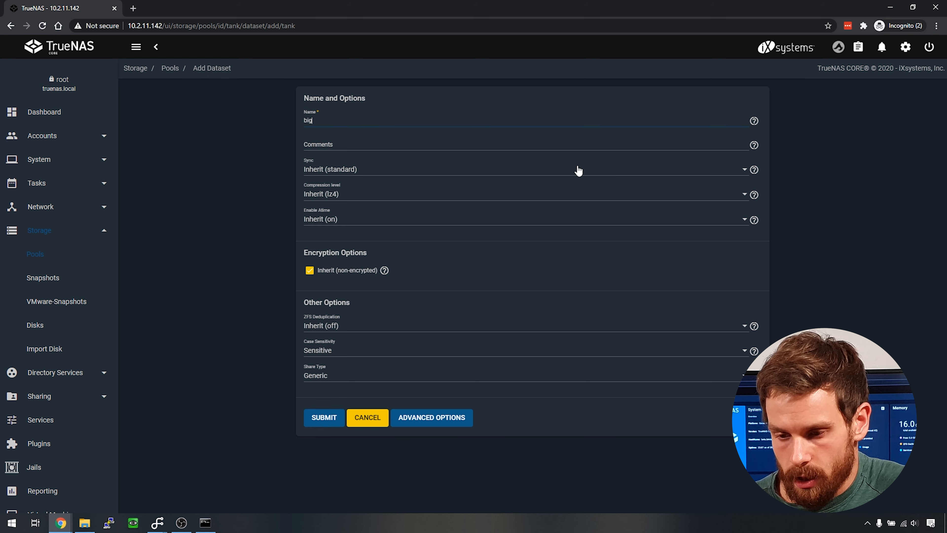
text(data)
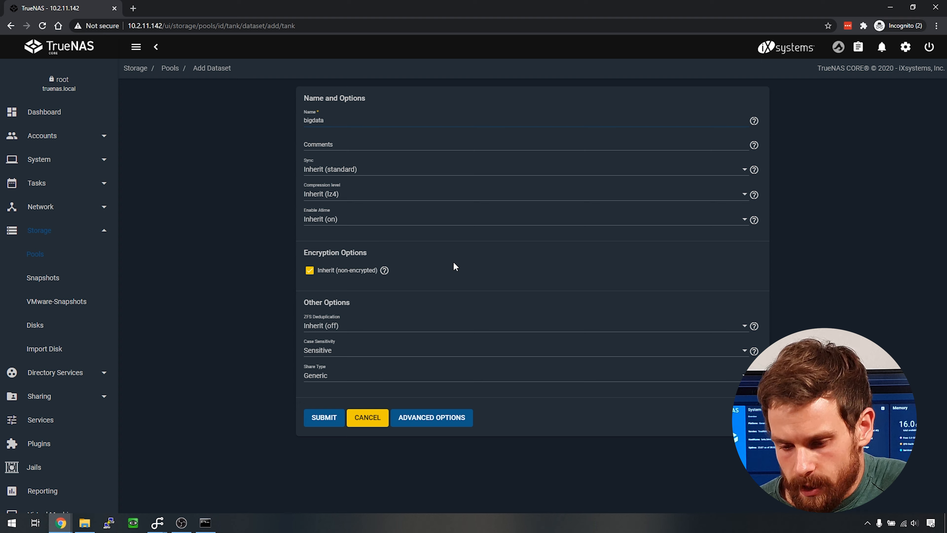
click(335, 419)
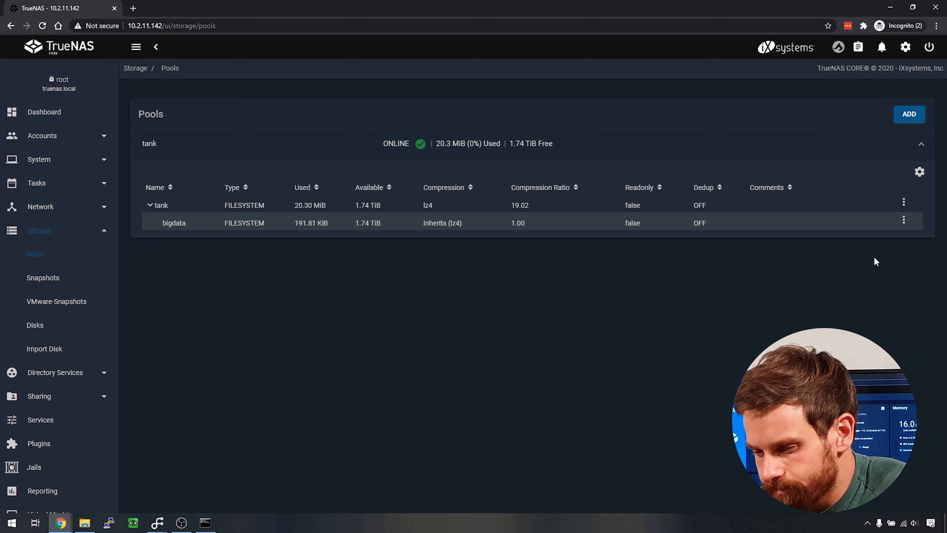
- Go to Accounts > Users, where only the root account is listed
click(900, 223)
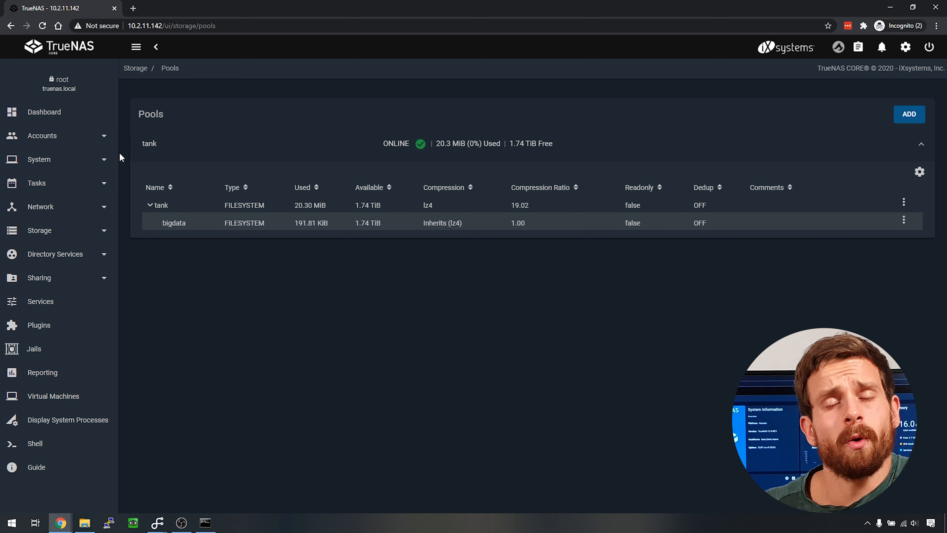
click(101, 140)
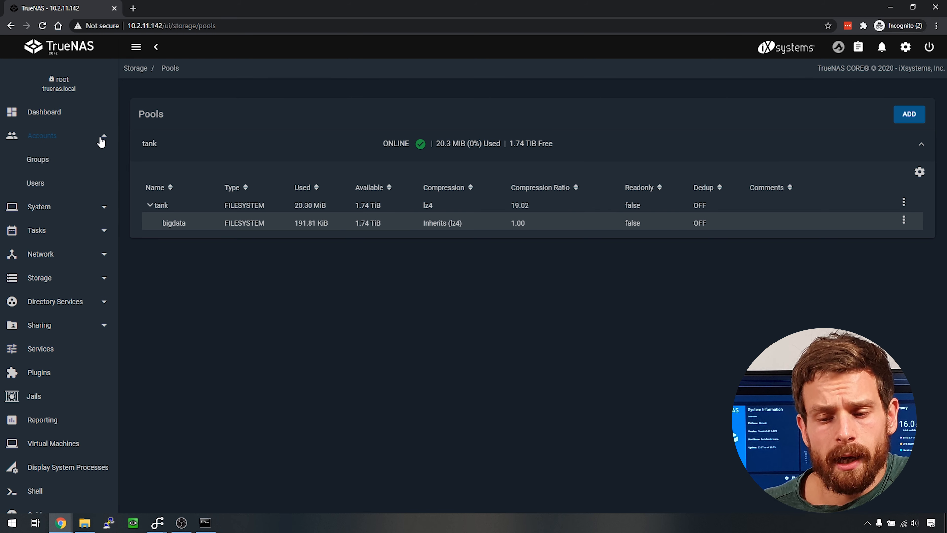
click(45, 189)
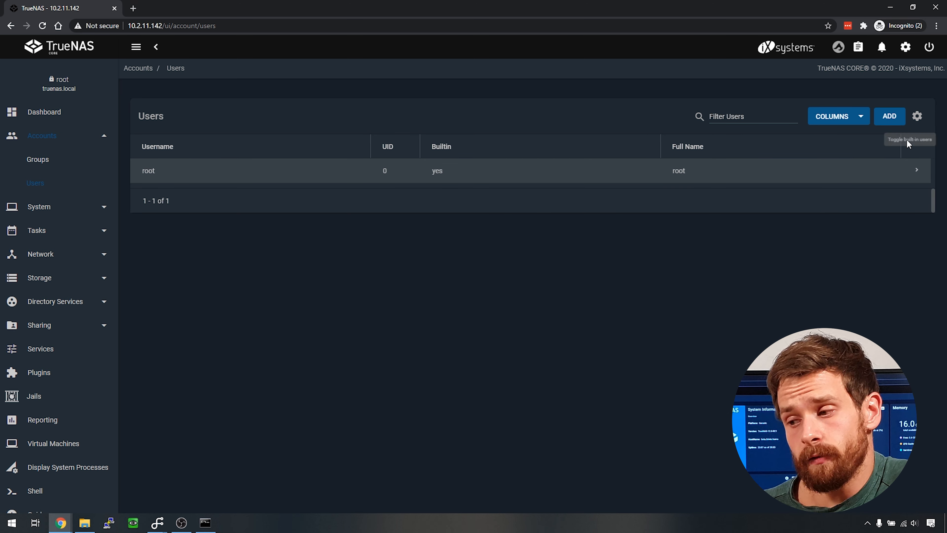
- Add a new user, entering the user's full name and username
click(890, 117)
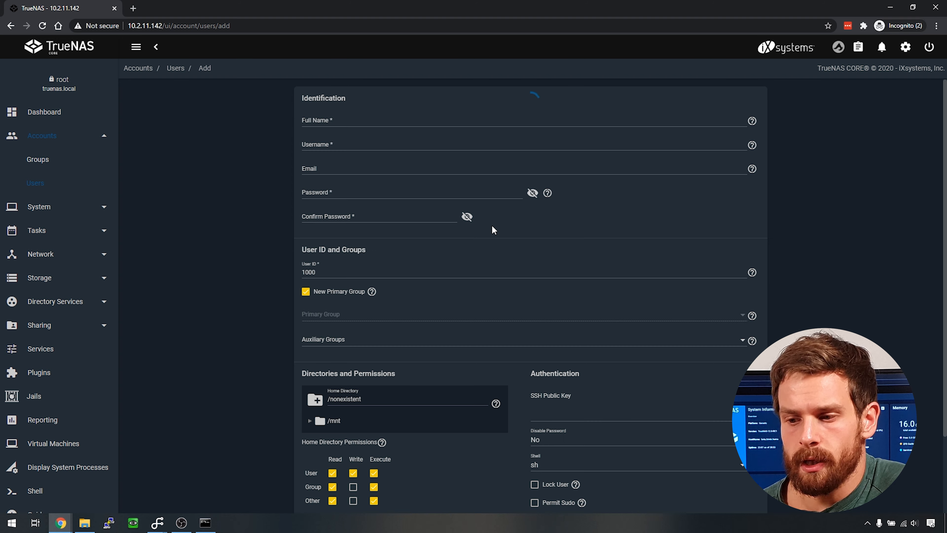
click(345, 123)
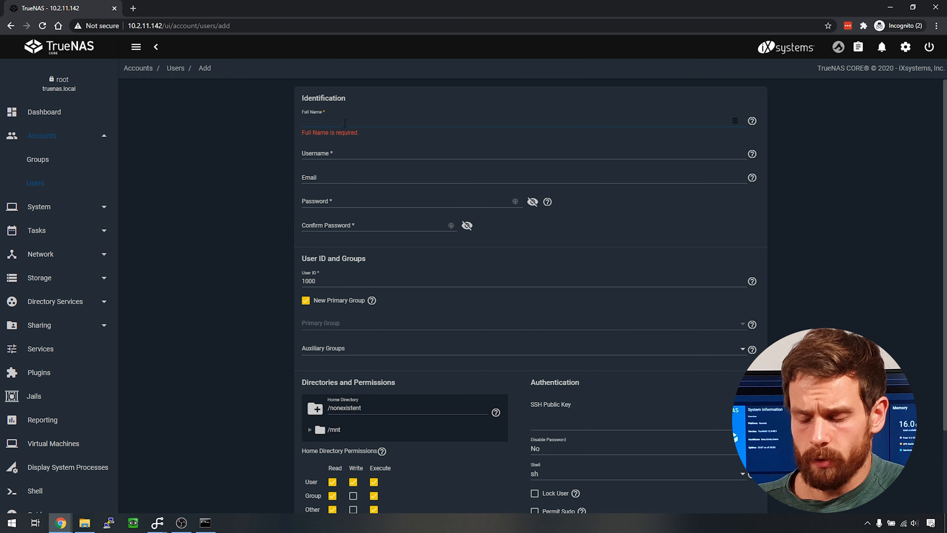
text(lewis)
key(Tab)
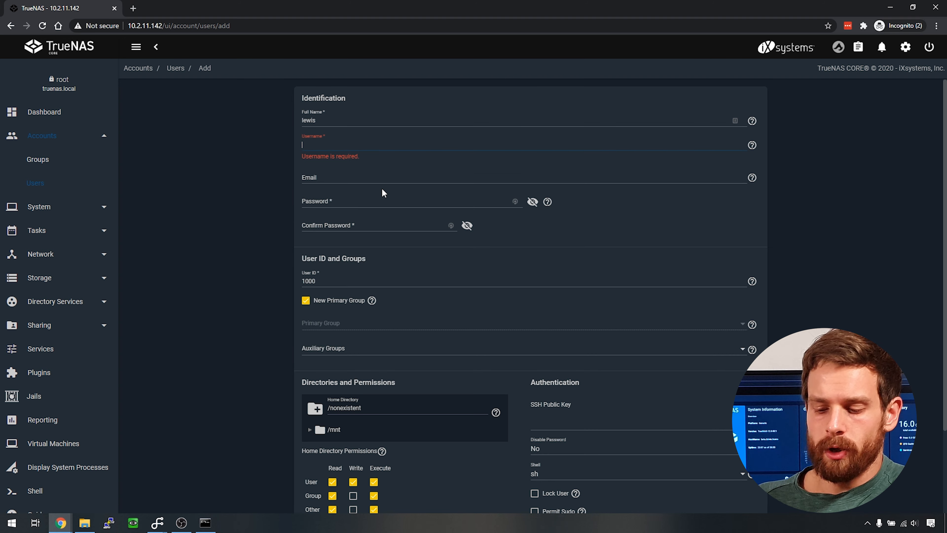
text(lewis)
key(Tab)
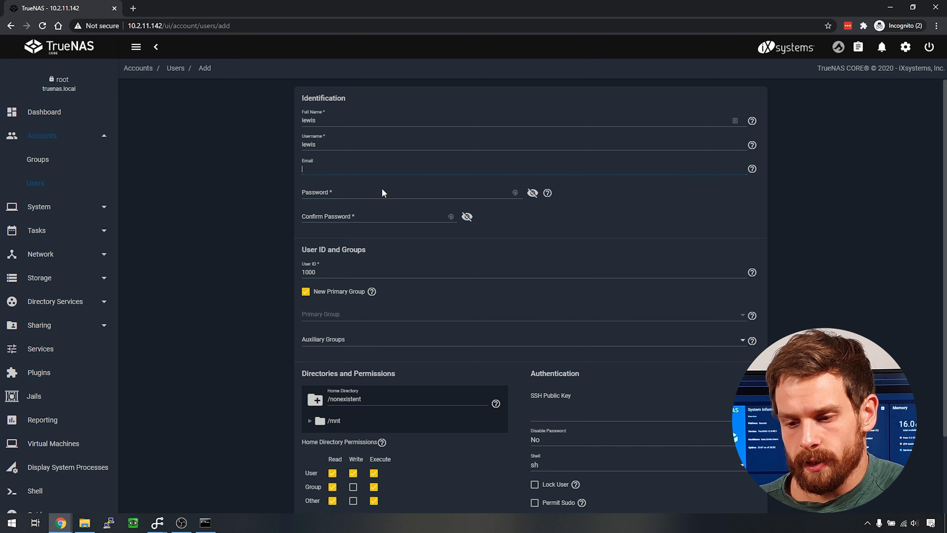
- Set and confirm the user's password, enable Microsoft Account, and submit the new user
click(382, 189)
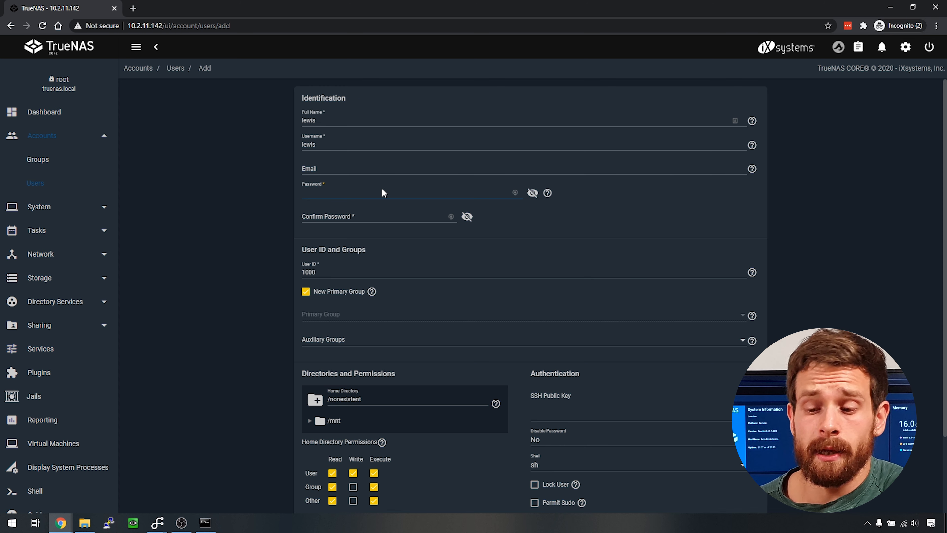
text(••••••••)
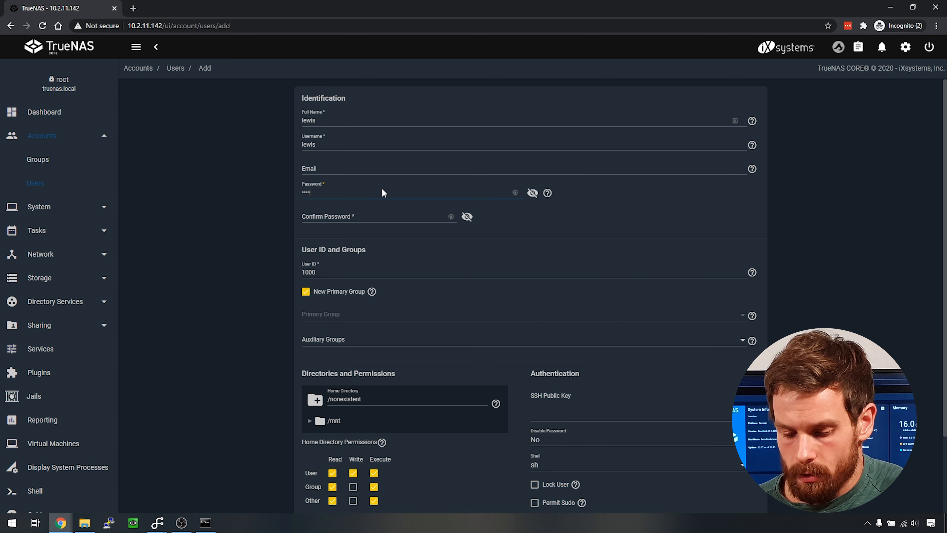
key(Tab)
key(Tab)
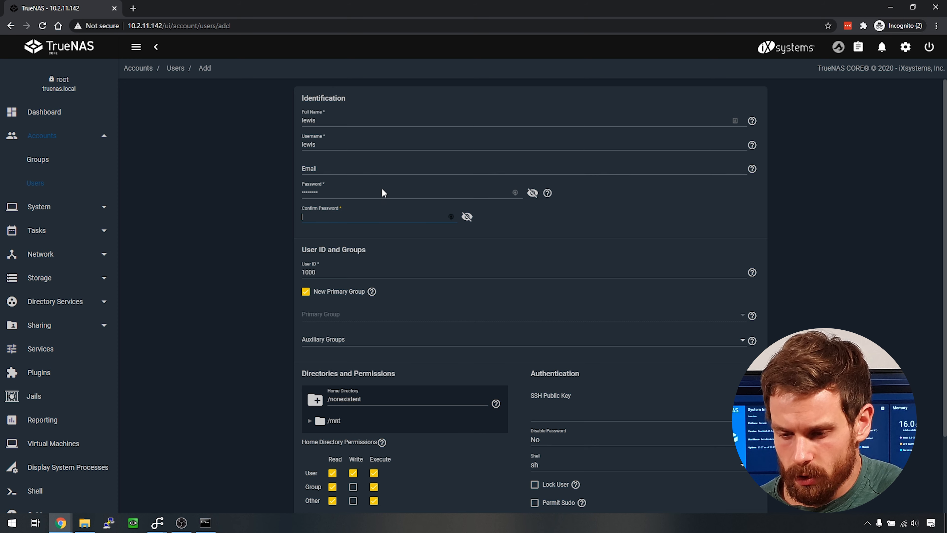
text(••••••••)
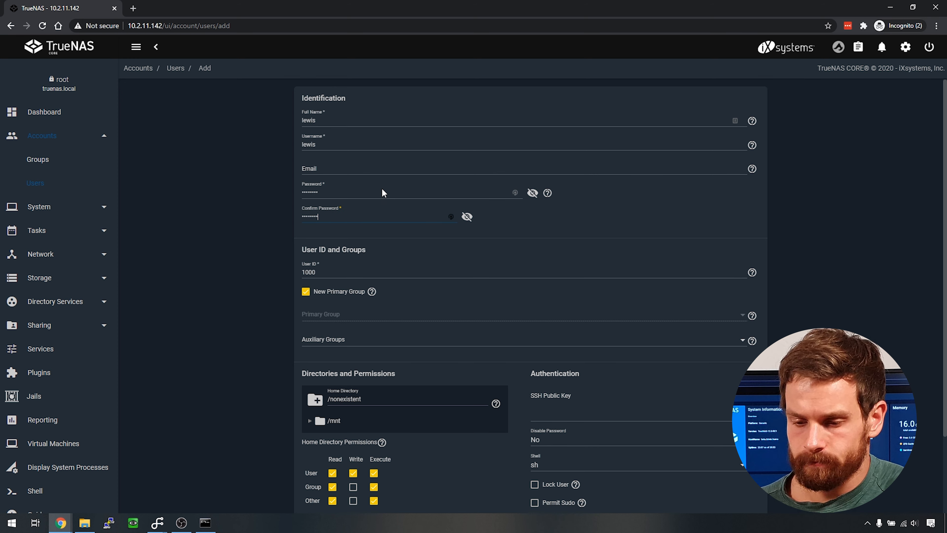
key(Tab)
scroll(651, 411, down, 3)
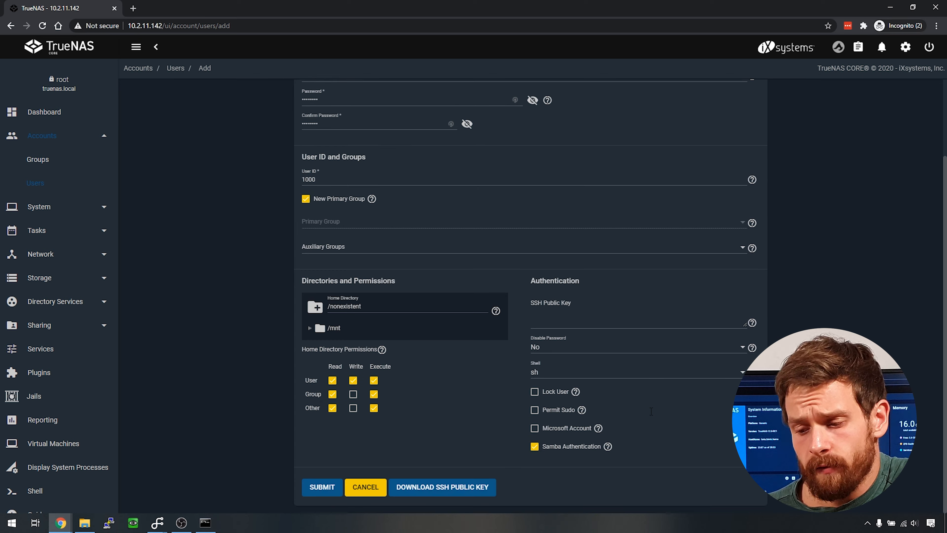
click(536, 433)
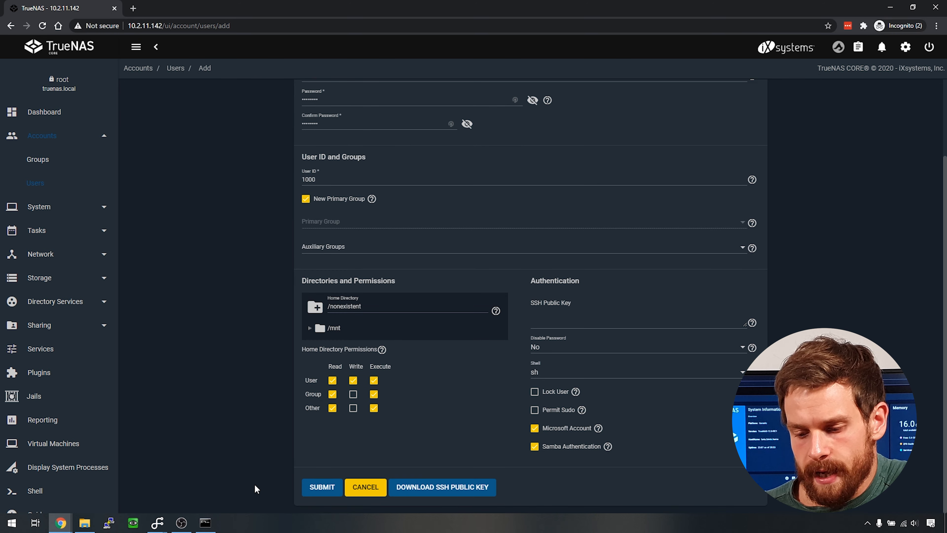
click(322, 488)
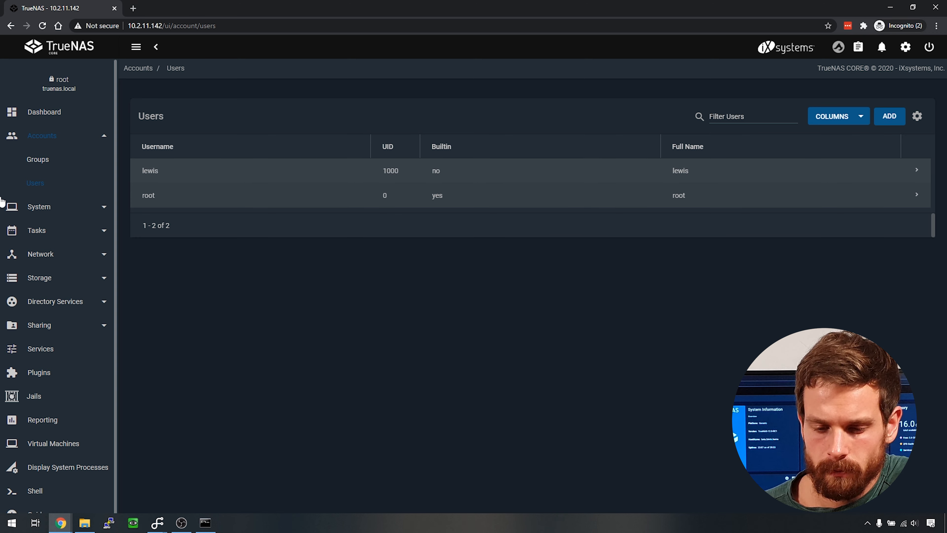
- Add a dataset named 'secretdata' inside bigdata, then bring up secretdata's action menu
click(38, 277)
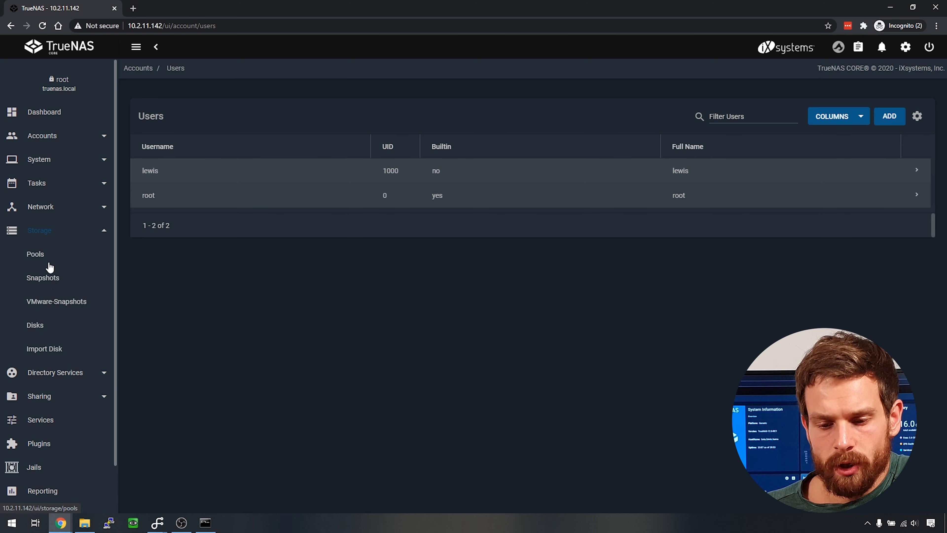
click(39, 258)
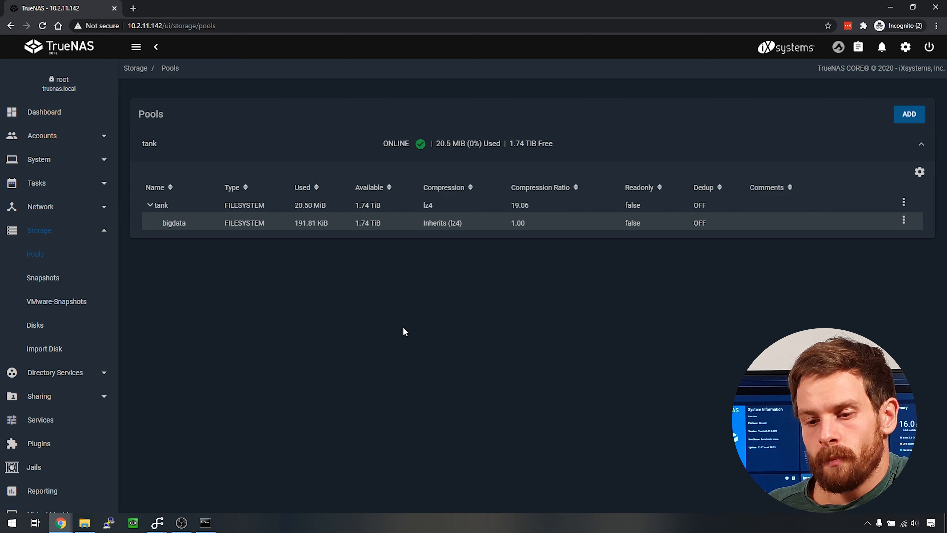
click(904, 222)
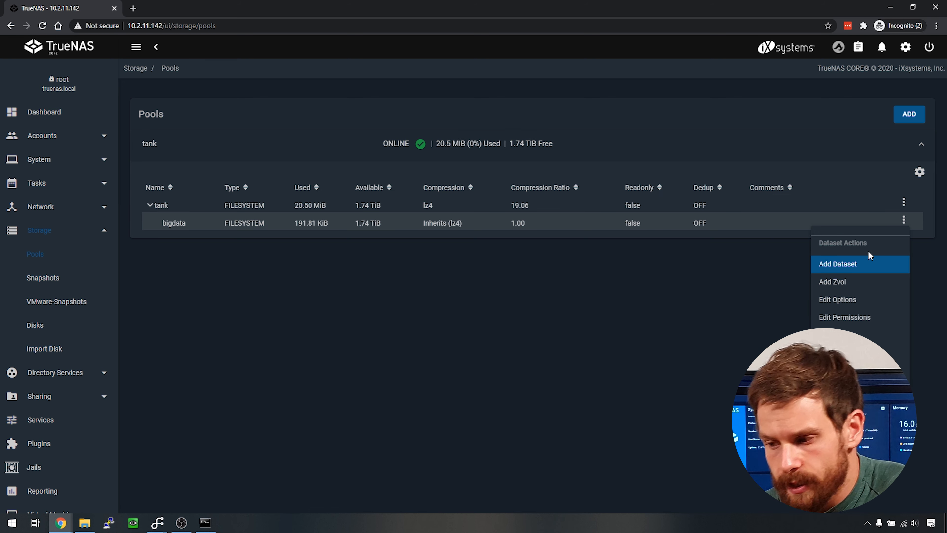
click(871, 273)
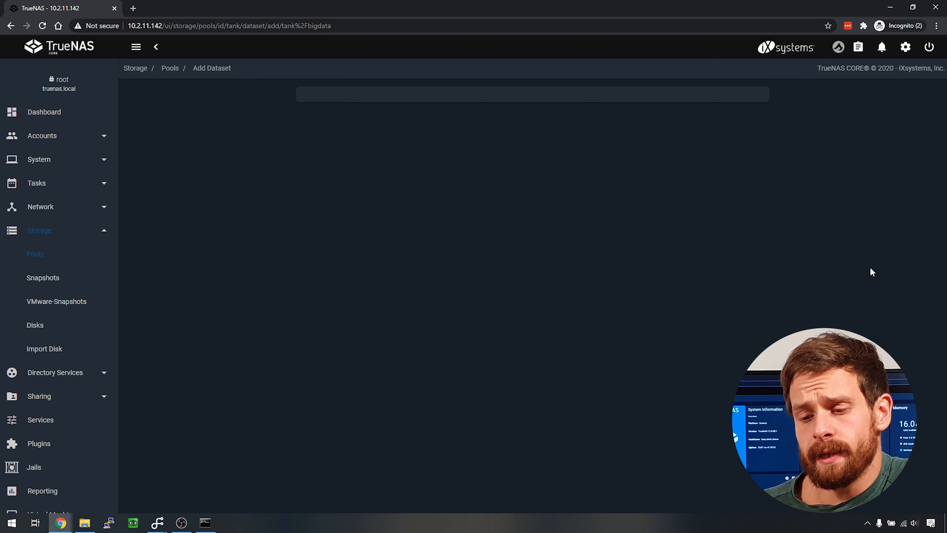
text(s)
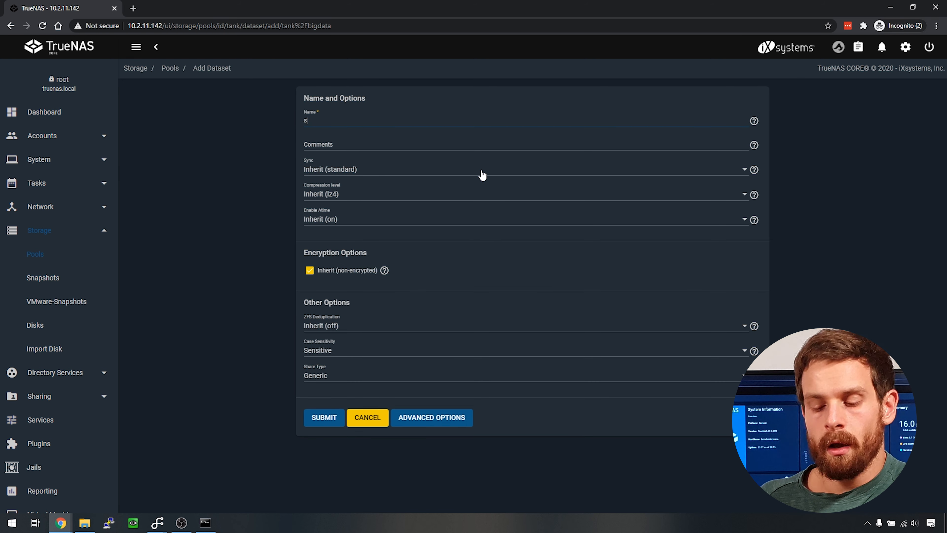
text(ecretdata)
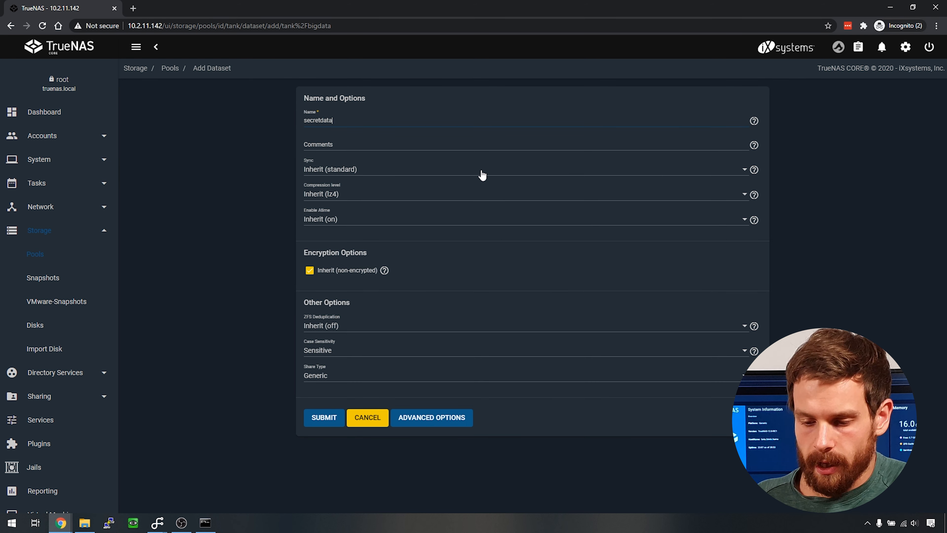
click(323, 418)
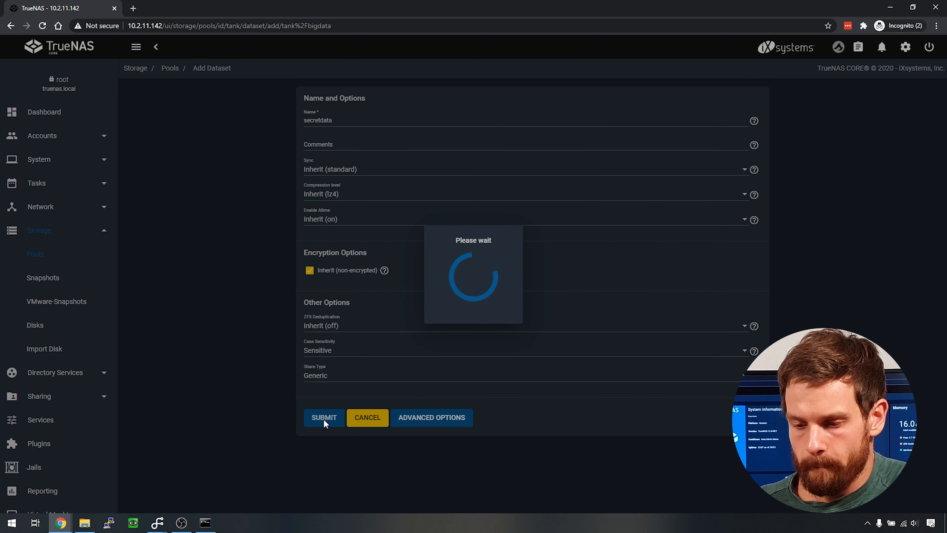
click(158, 223)
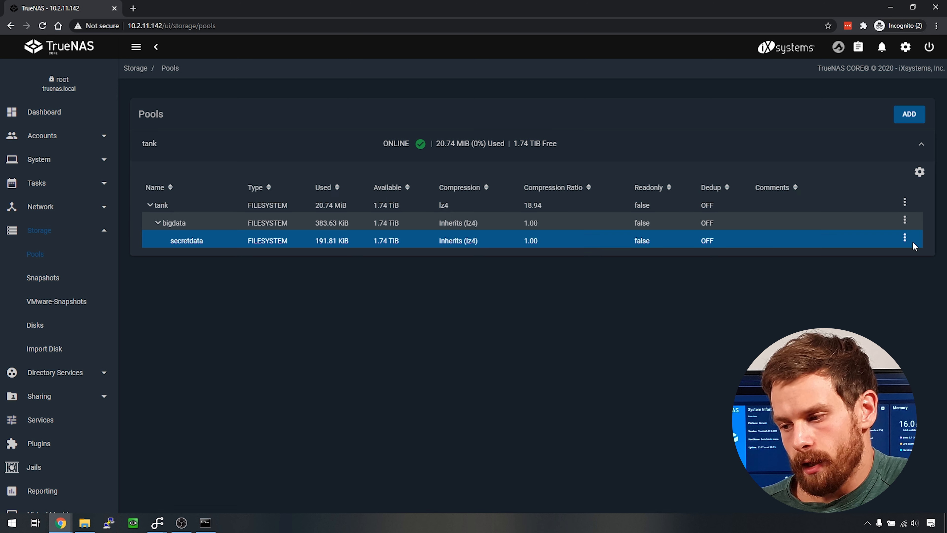
click(905, 238)
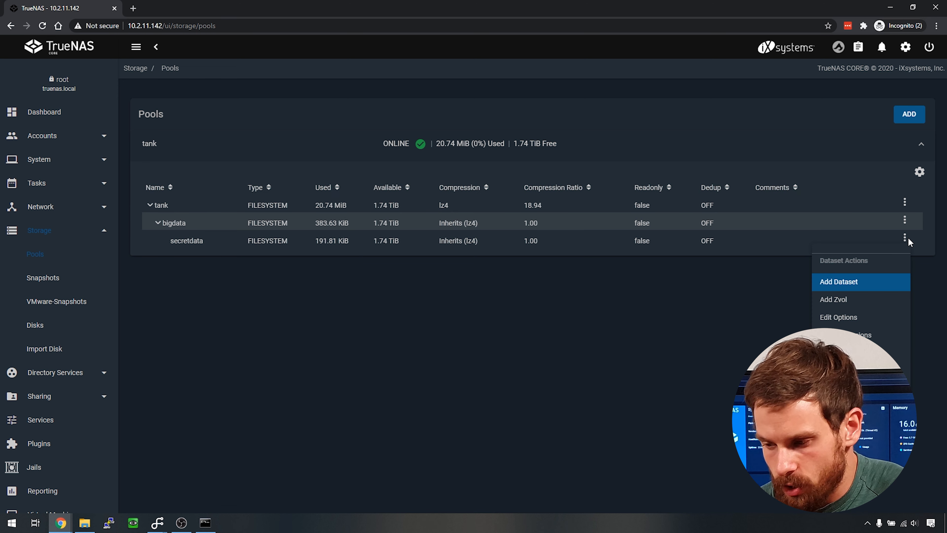
- Make the new user secretdata's owning user and group, apply both, and save permissions
click(871, 335)
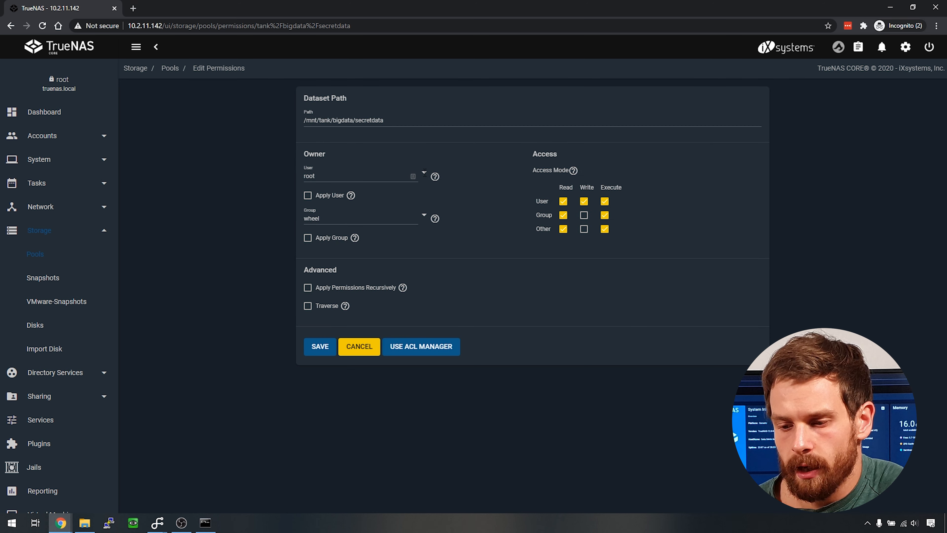
click(423, 172)
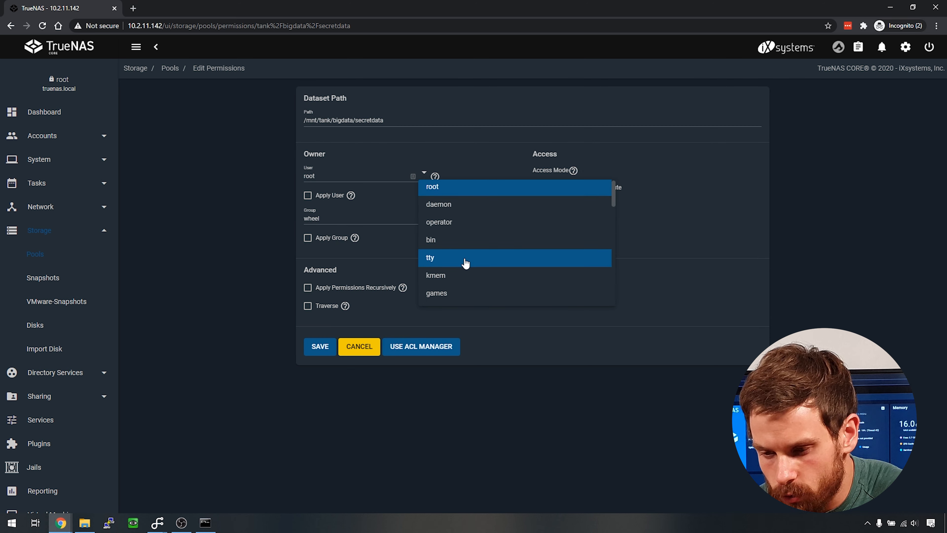
scroll(465, 263, down, 10)
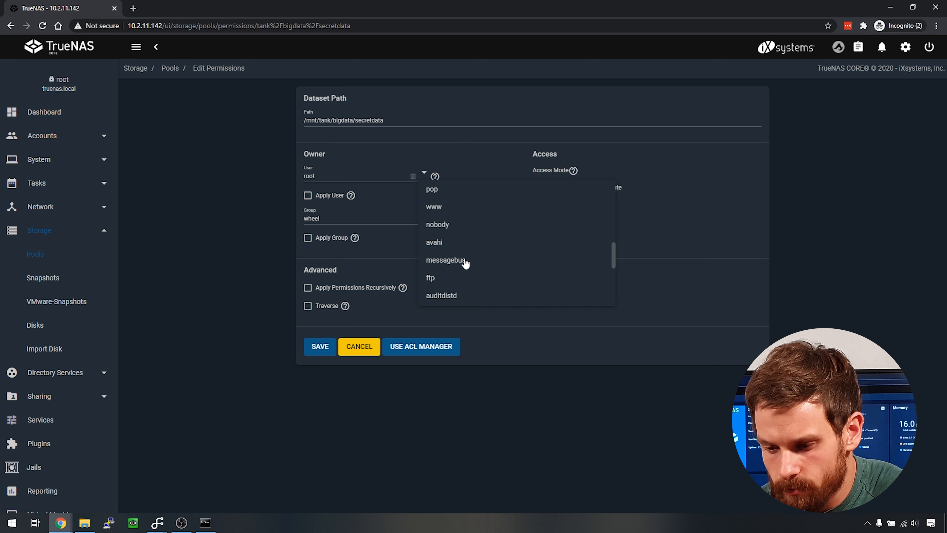
scroll(465, 263, down, 10)
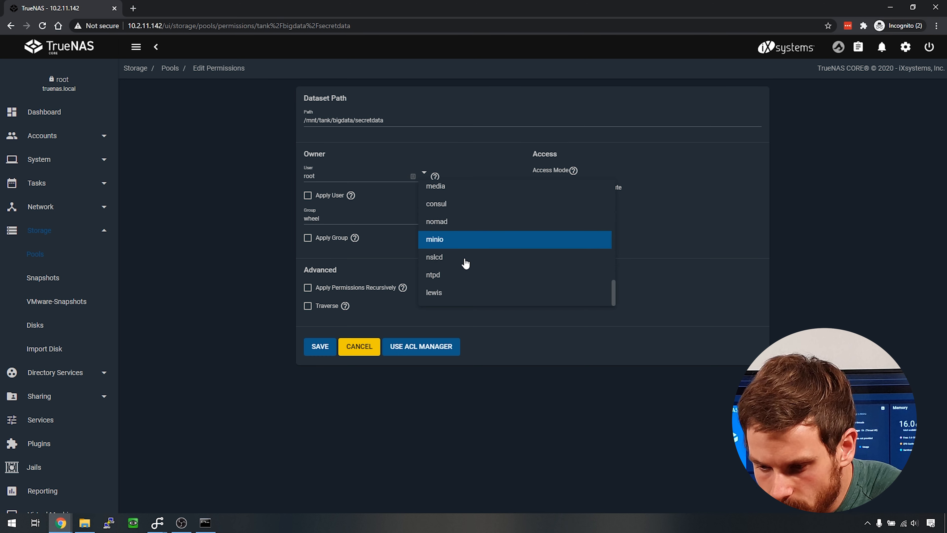
click(444, 293)
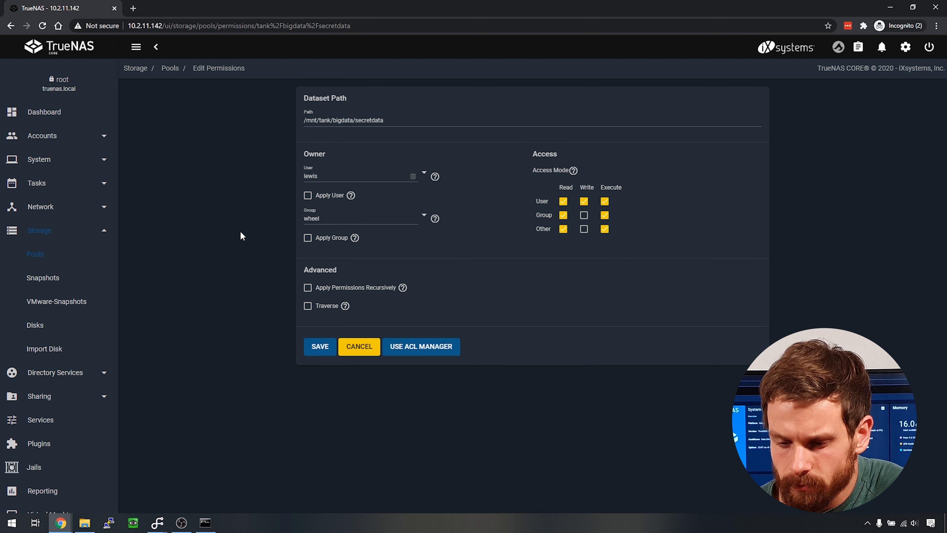
click(412, 219)
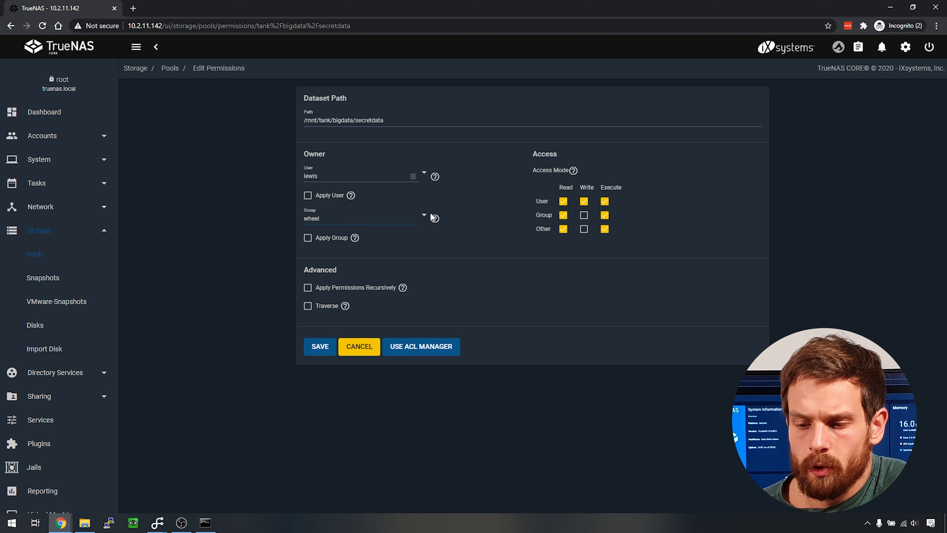
click(423, 215)
scroll(465, 328, down, 10)
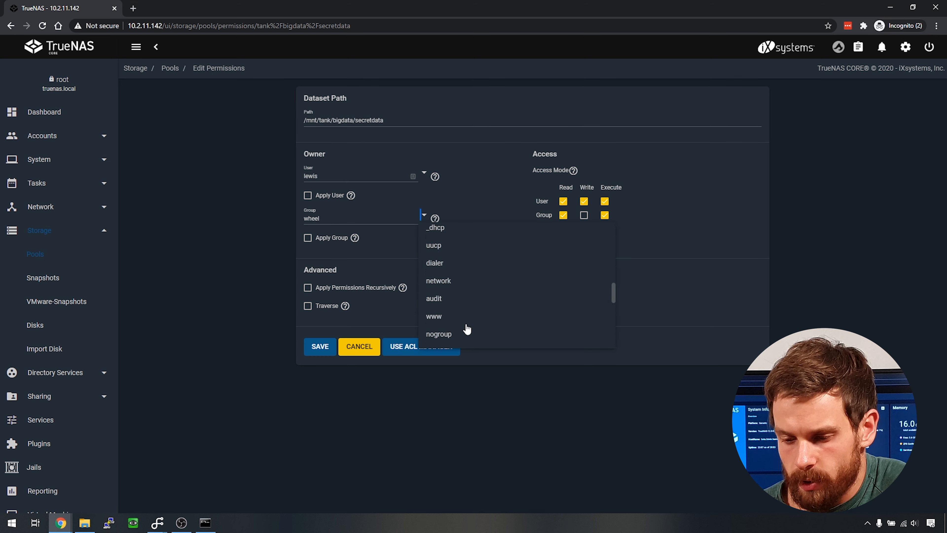
click(448, 335)
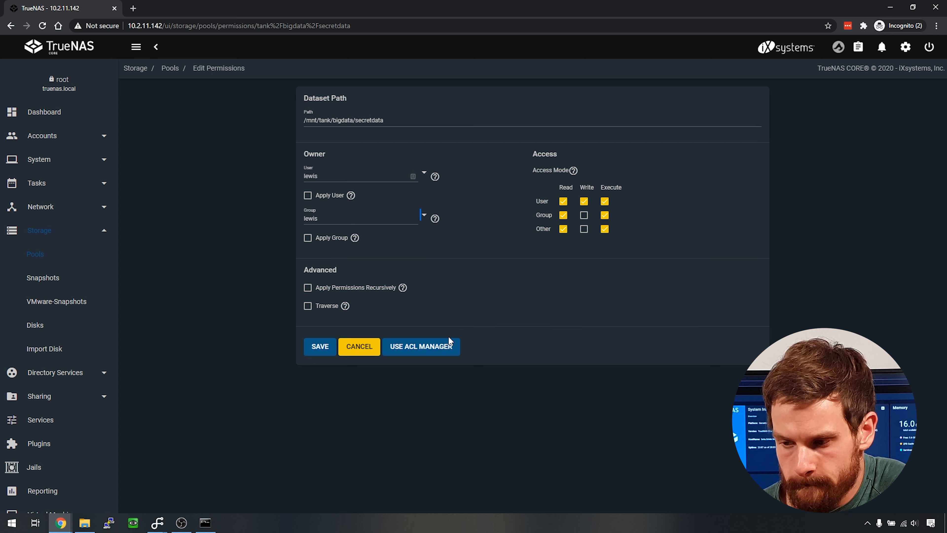
click(309, 198)
click(308, 239)
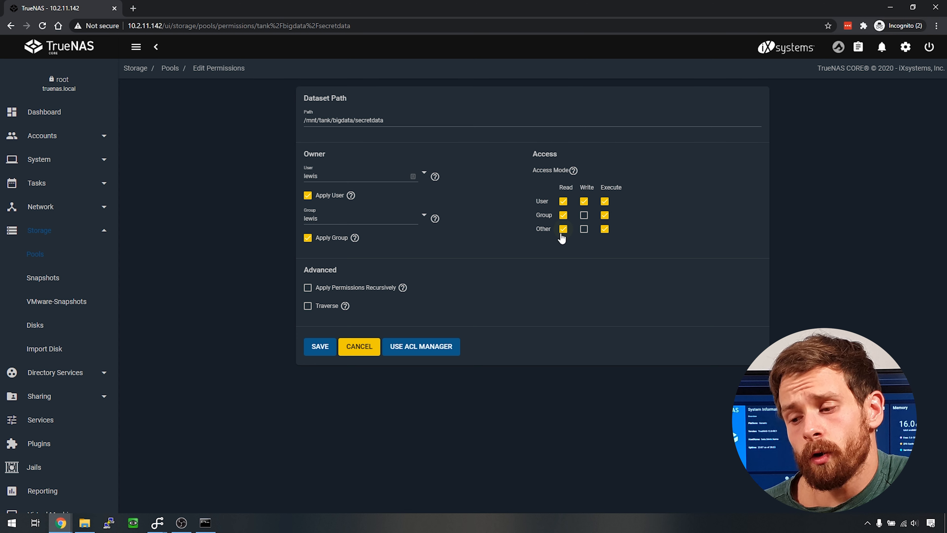
click(319, 352)
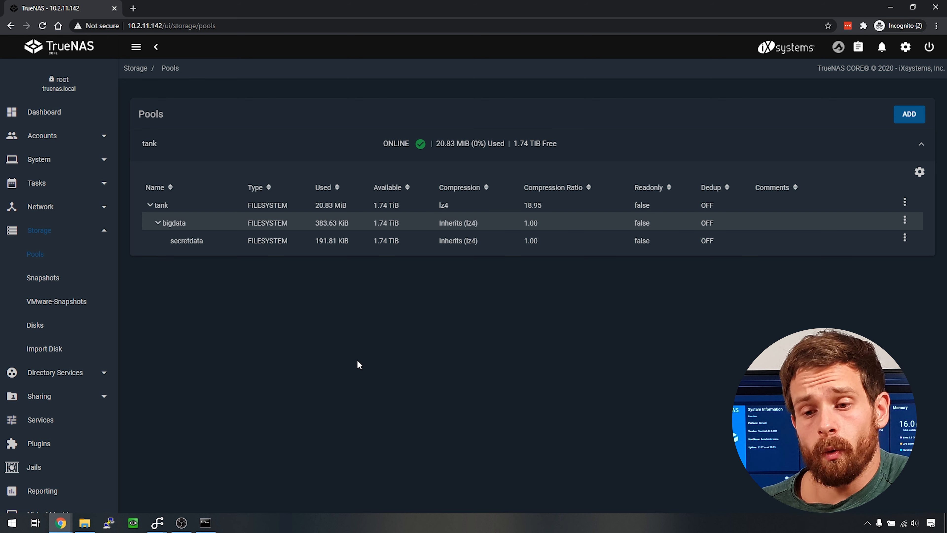
- Add a Windows SMB share for the path /mnt/tank/bigdata/secretdata
click(40, 396)
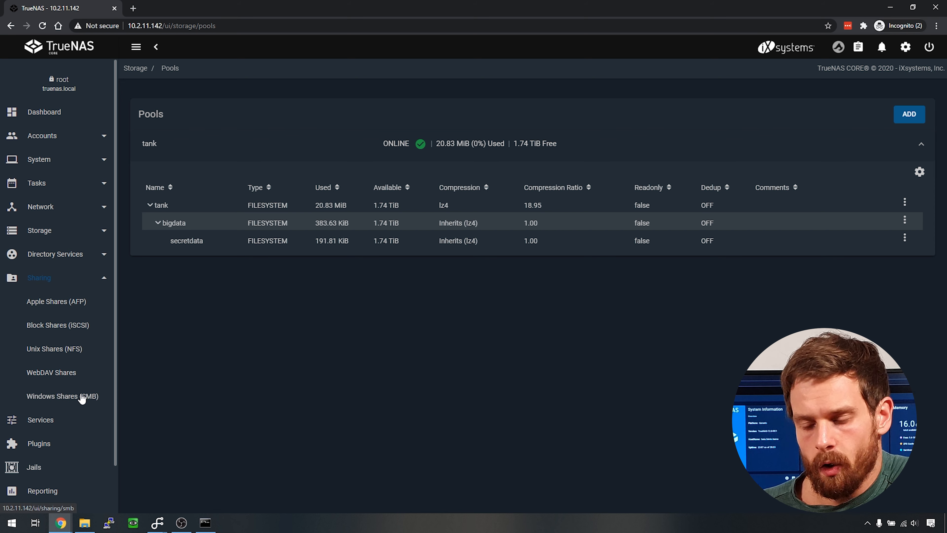
click(30, 396)
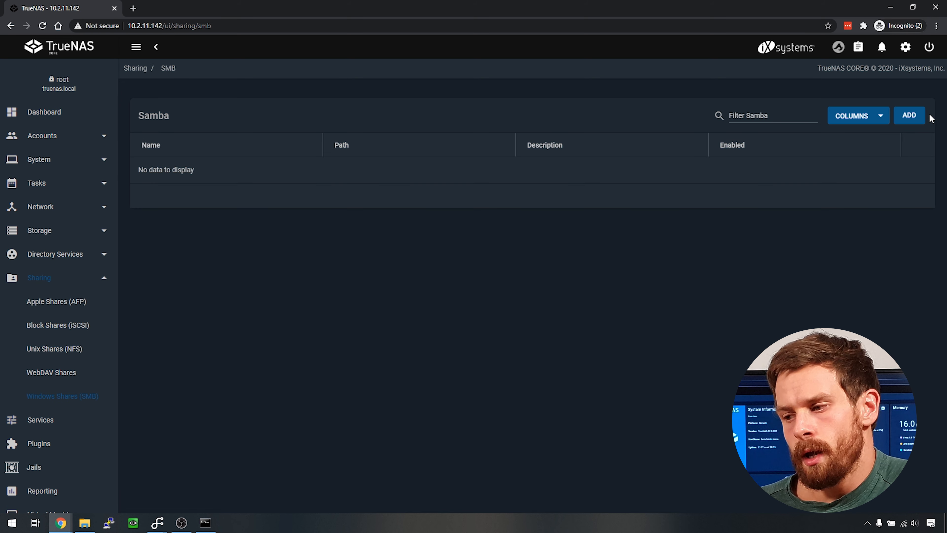
click(909, 115)
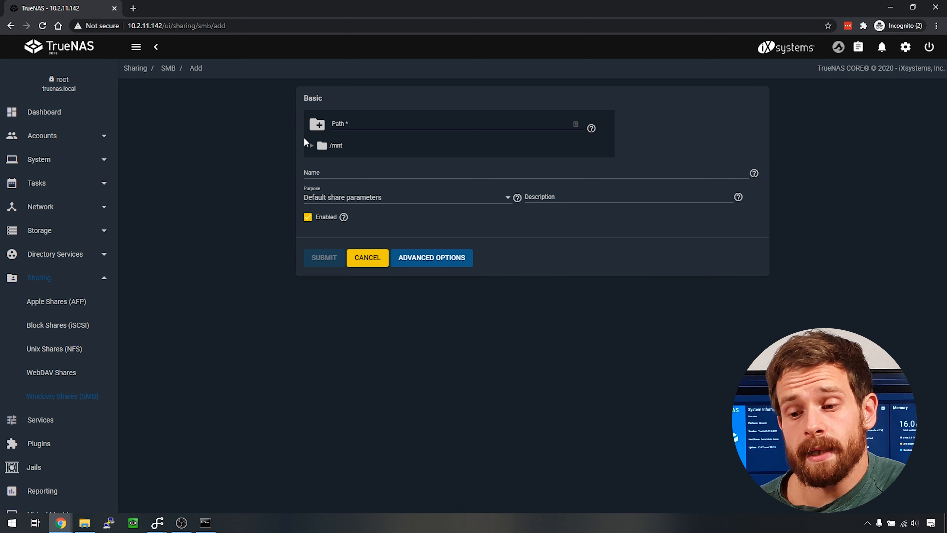
click(311, 146)
click(321, 161)
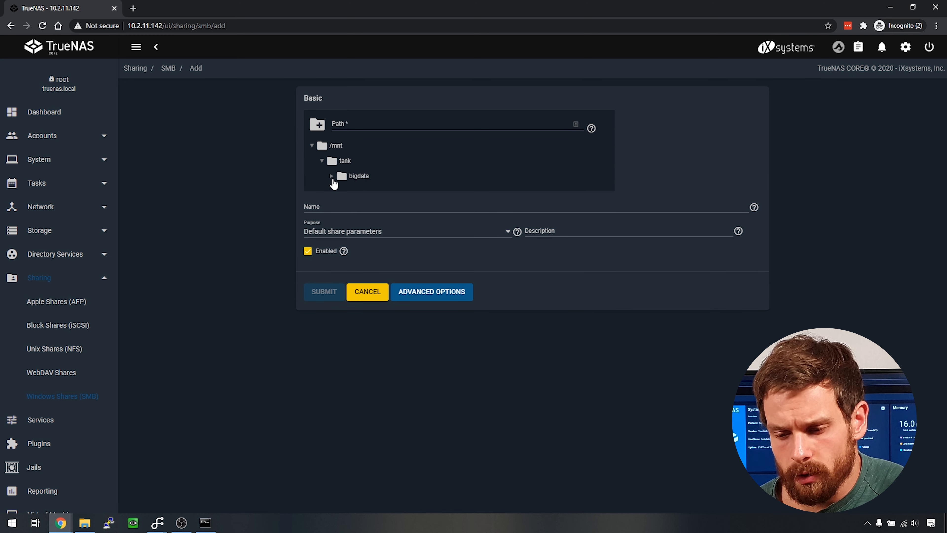
click(332, 178)
click(372, 194)
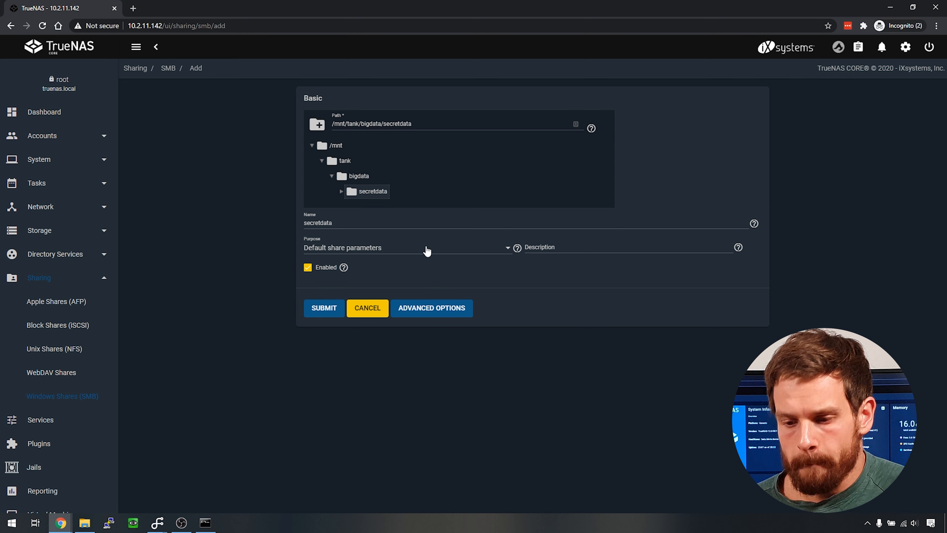
click(319, 307)
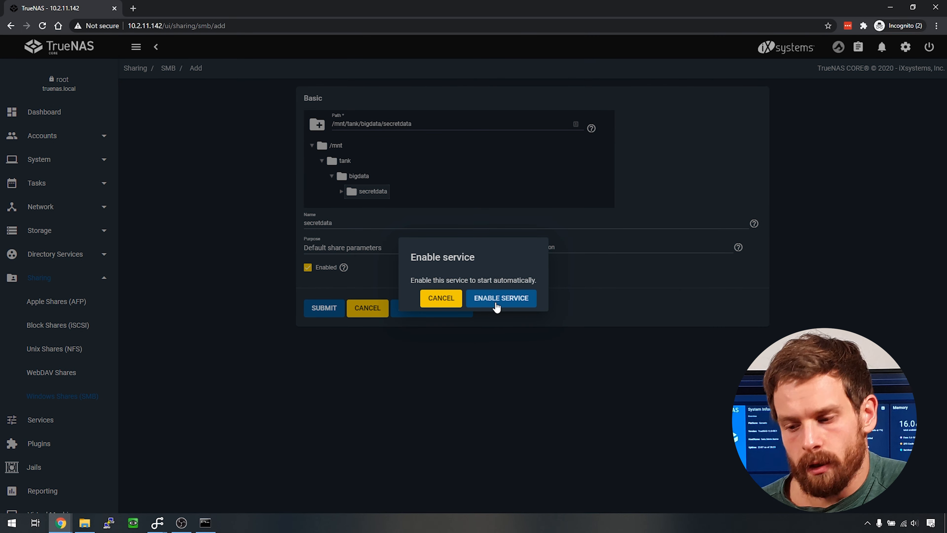
- Enable the SMB service to start automatically and dismiss the confirmation notice
click(496, 302)
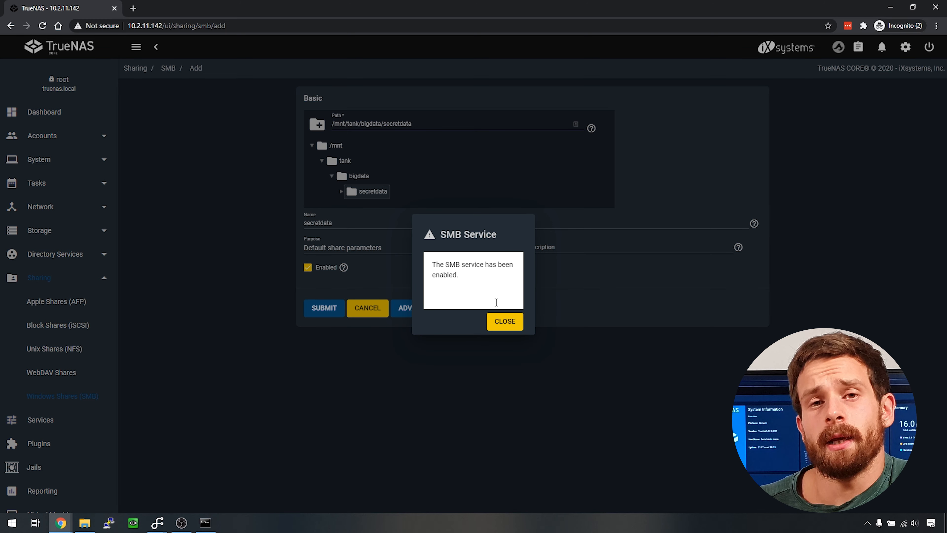
click(513, 324)
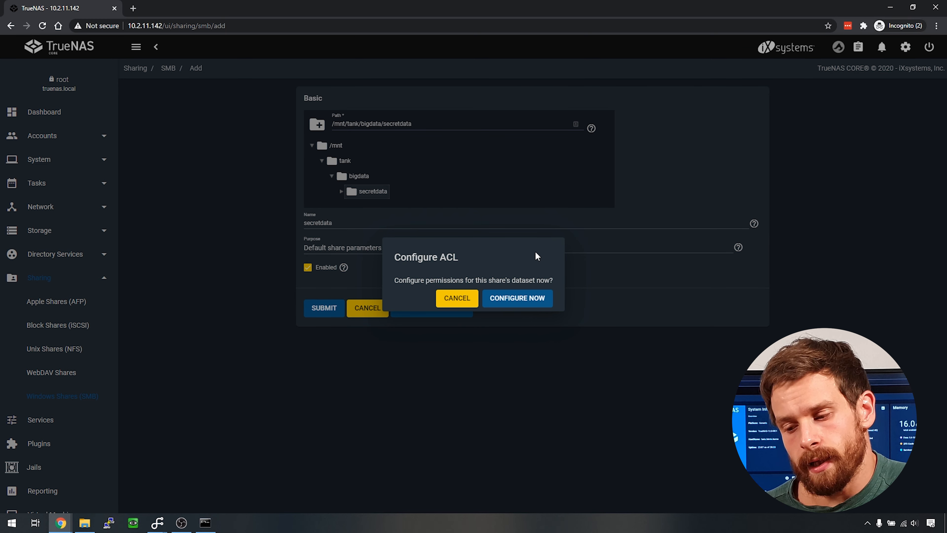
- Load the RESTRICTED ACL preset for the secretdata dataset (owner@ Full Control, group@ Modify)
click(526, 298)
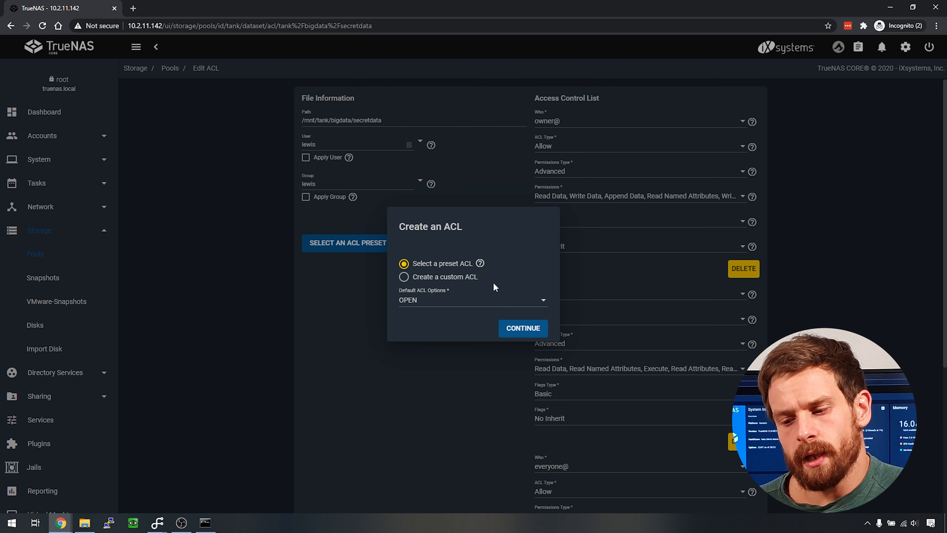
click(510, 301)
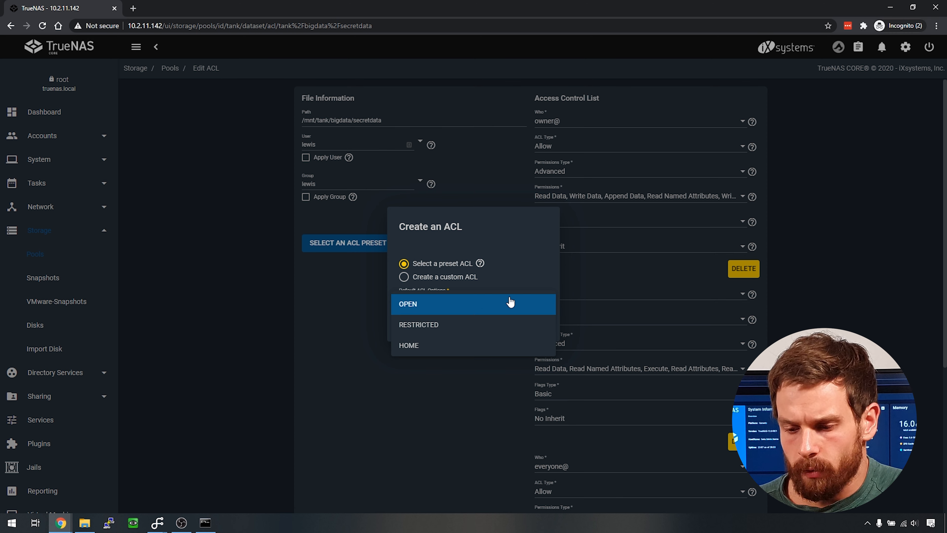
click(478, 324)
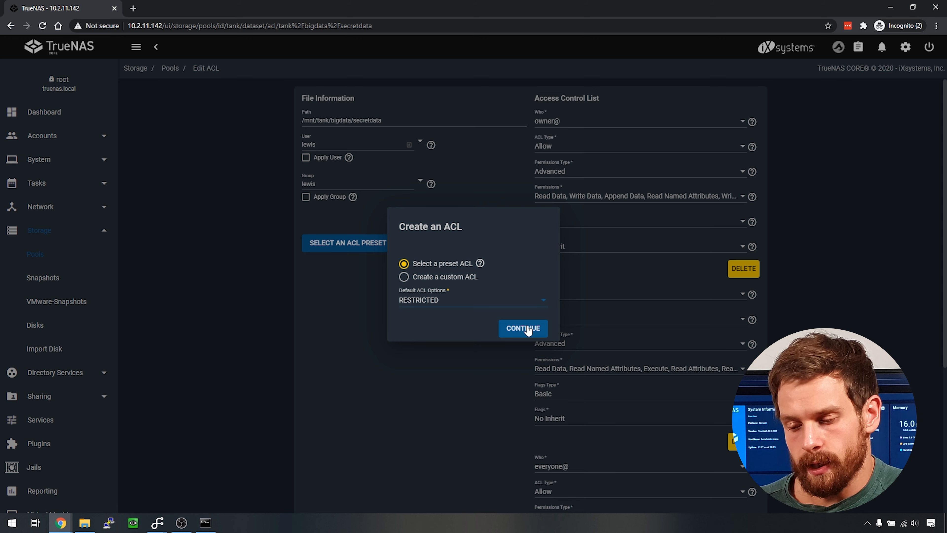
click(526, 328)
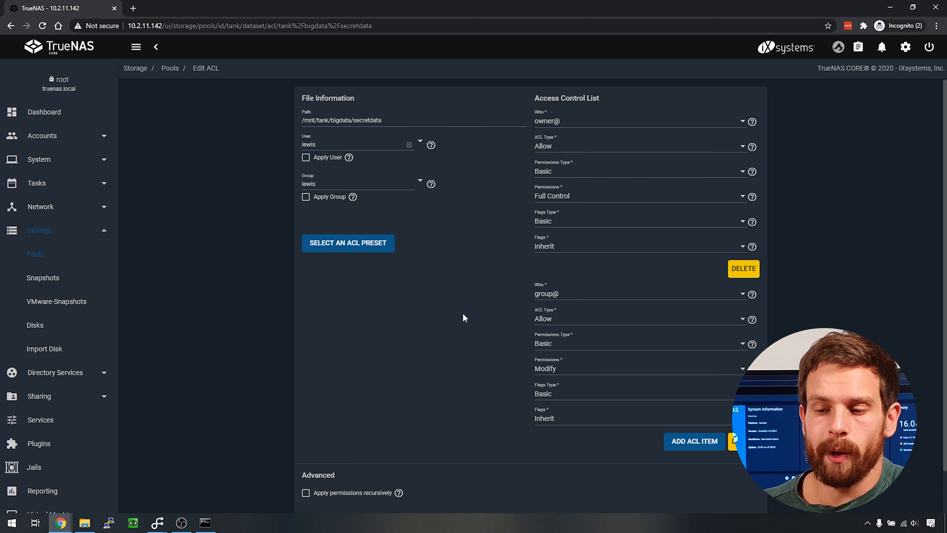
- Save the secretdata ACL, select the bigdata dataset, and open This PC in File Explorer
scroll(447, 328, down, 2)
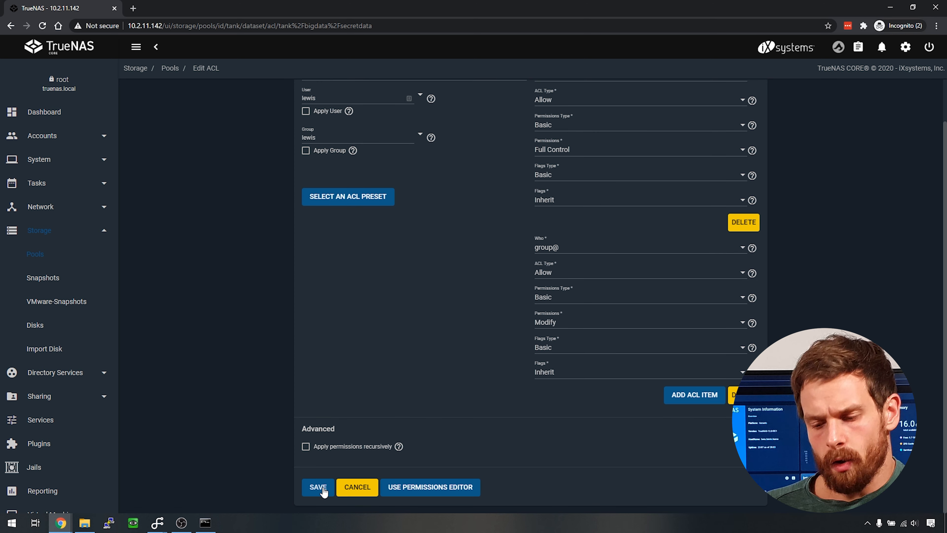
click(322, 487)
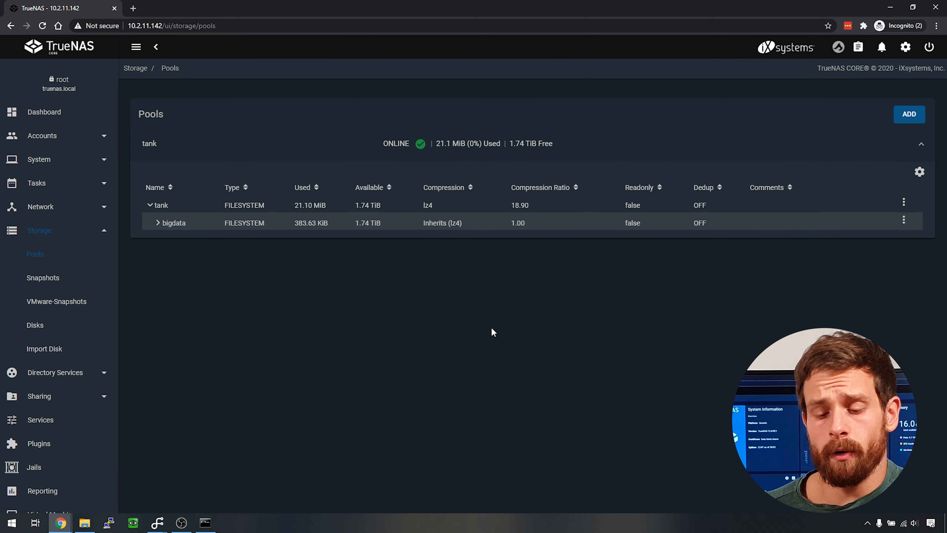
click(160, 228)
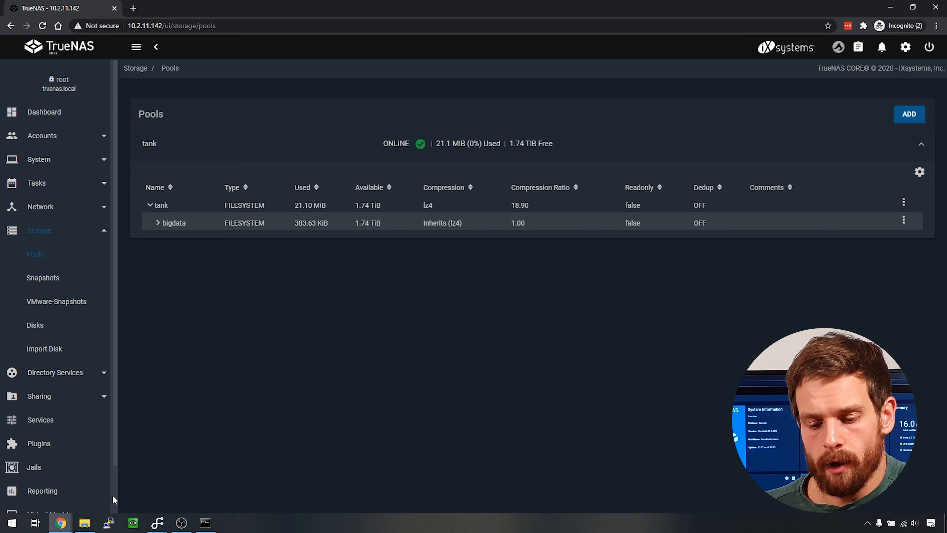
click(85, 523)
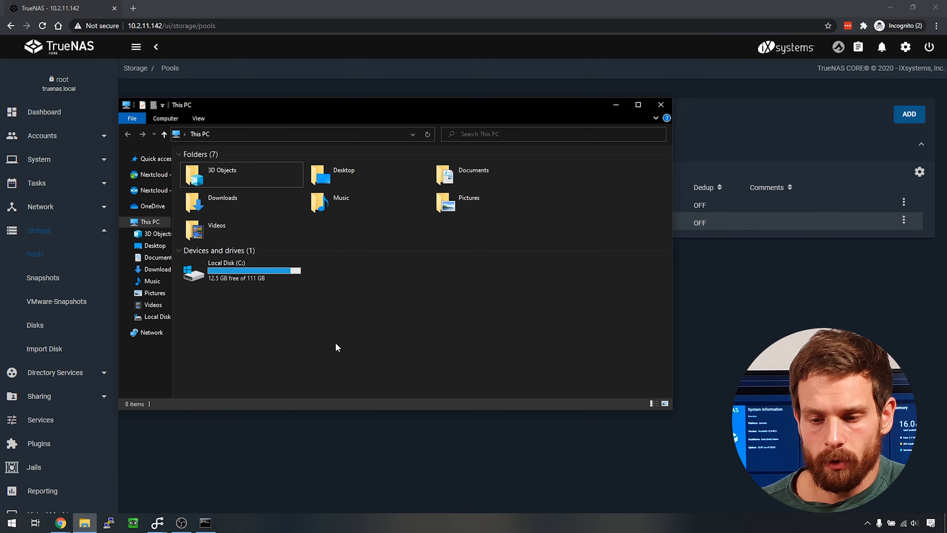
- Map drive Z: to \\10.2.11.142\secretdata using different credentials
click(163, 120)
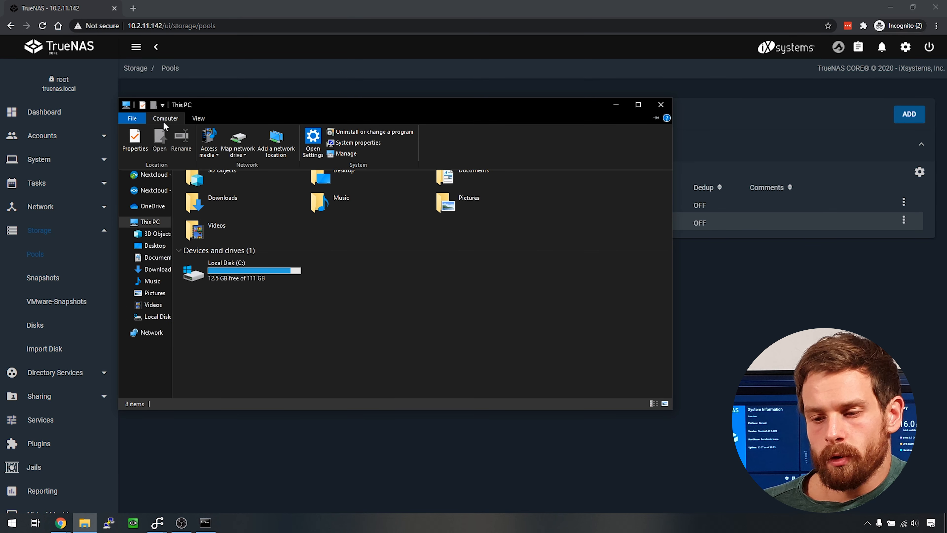
click(237, 137)
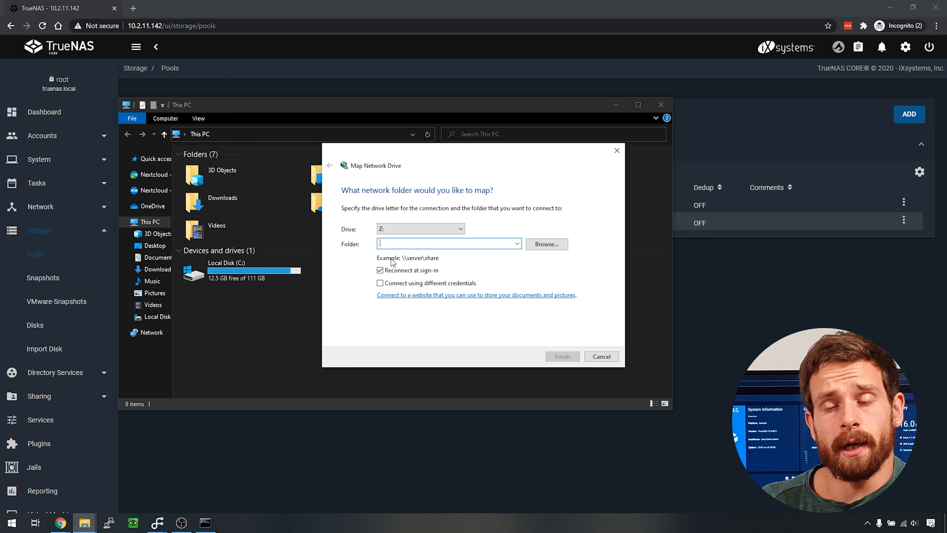
text(\\)
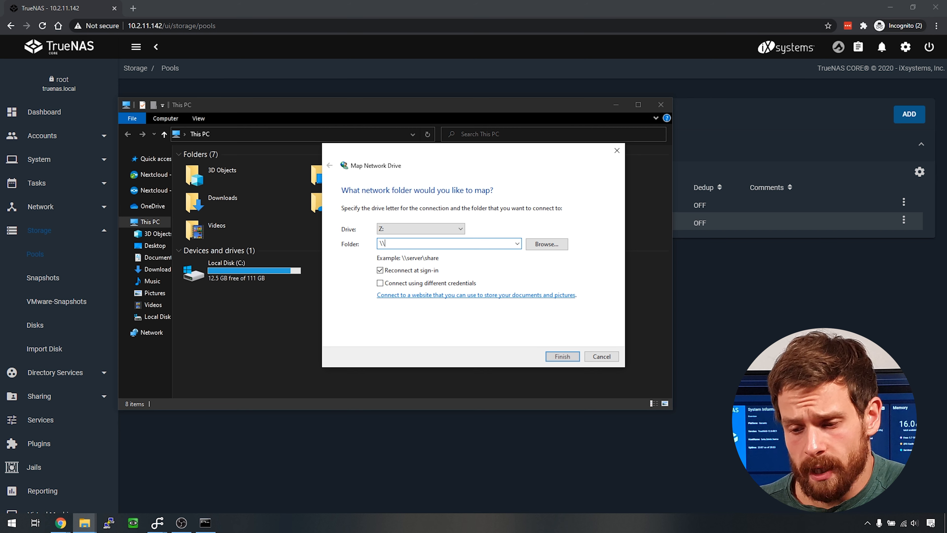
text(10.)
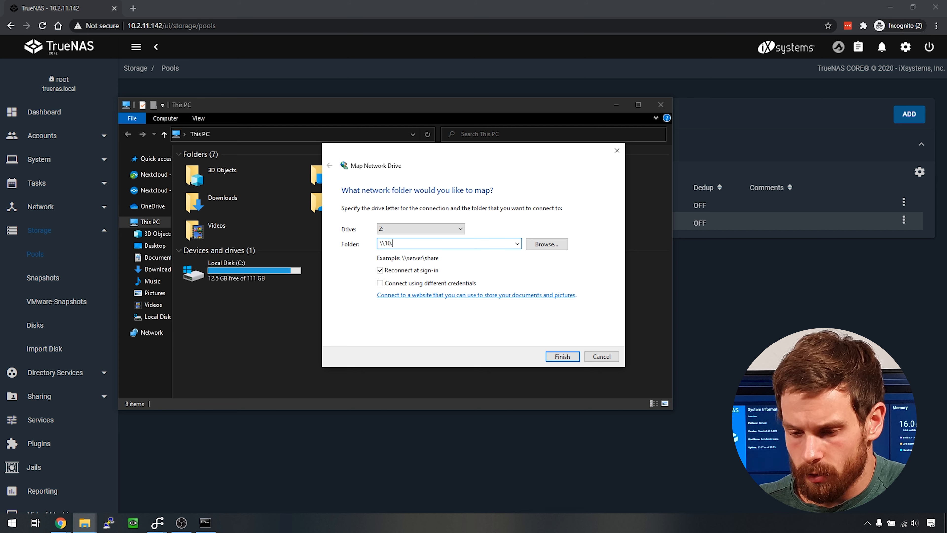
text(2.11.)
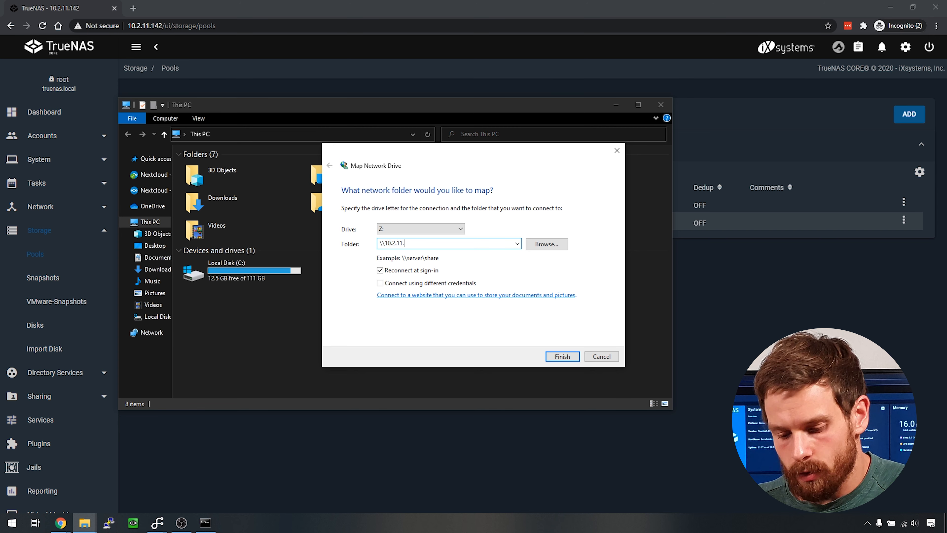
text(142)
text(\)
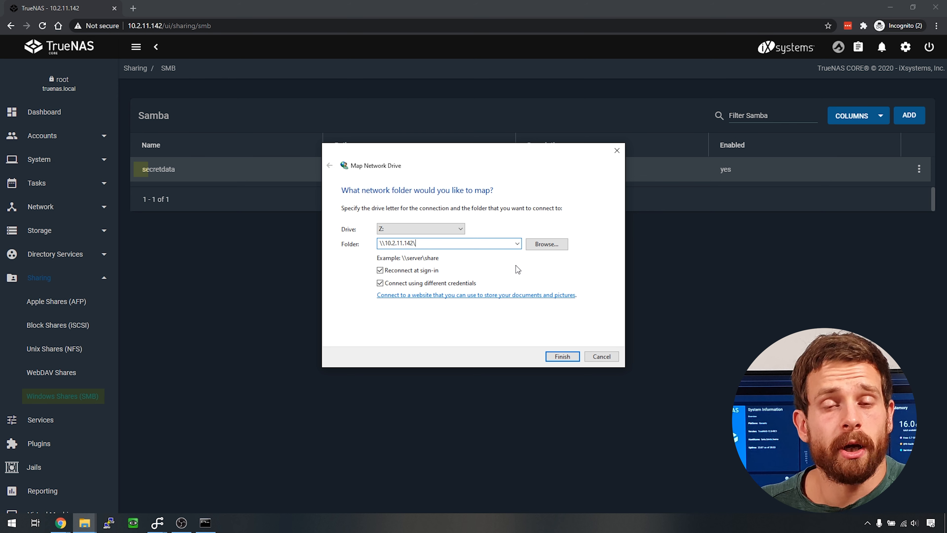
text(secretdata)
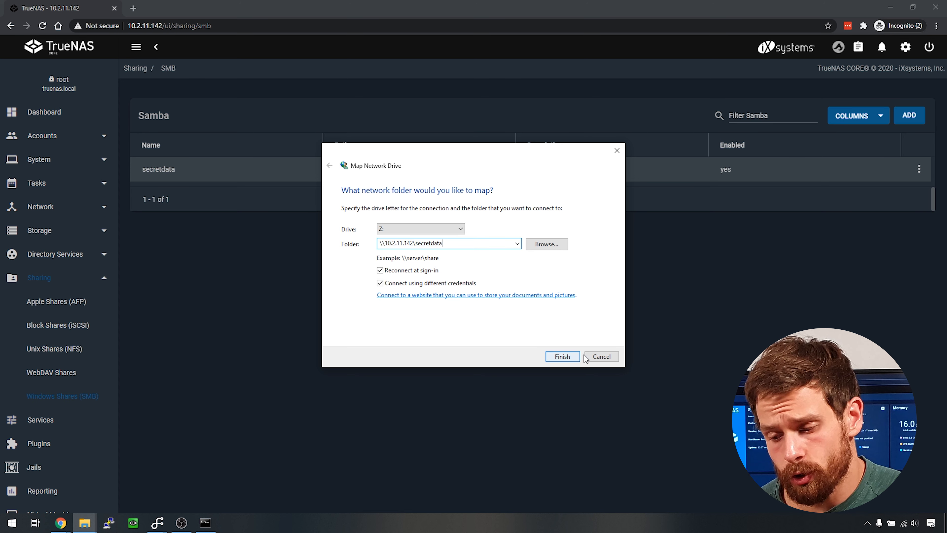
click(561, 357)
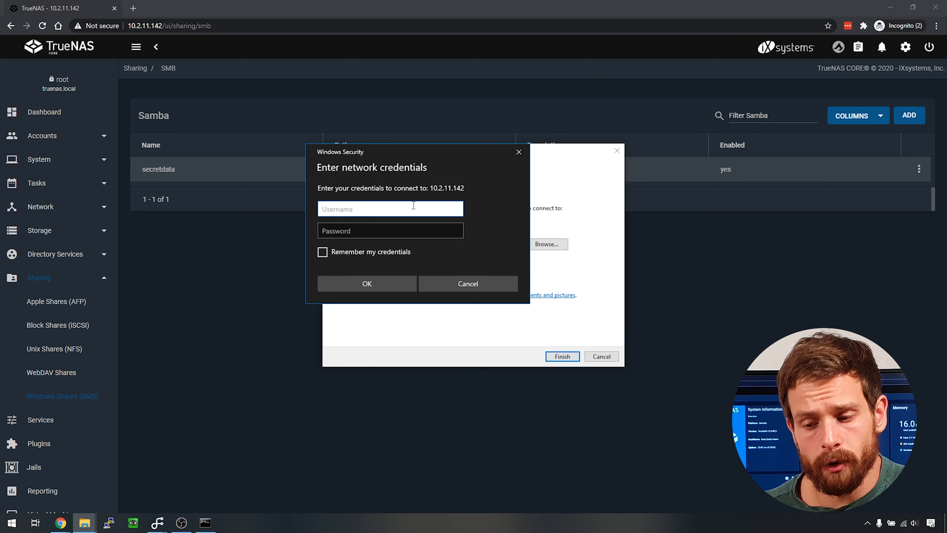
- Enter the share user's username and password, remembering the credentials, and connect
text(lewis)
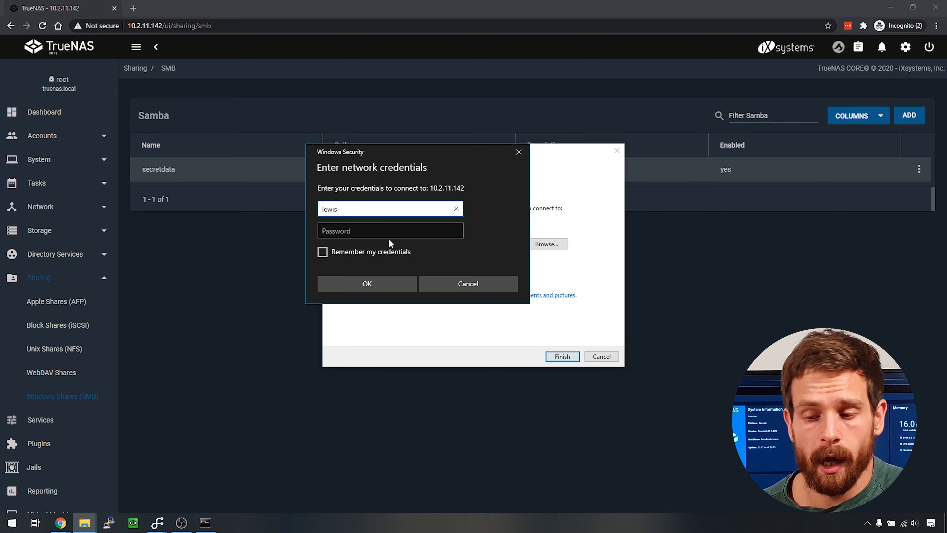
key(Tab)
text(•••)
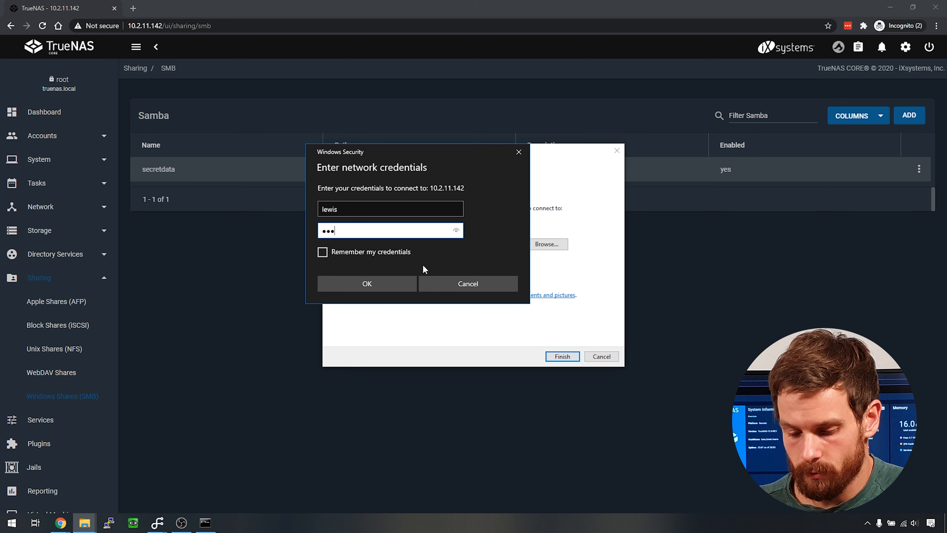
text(•••••)
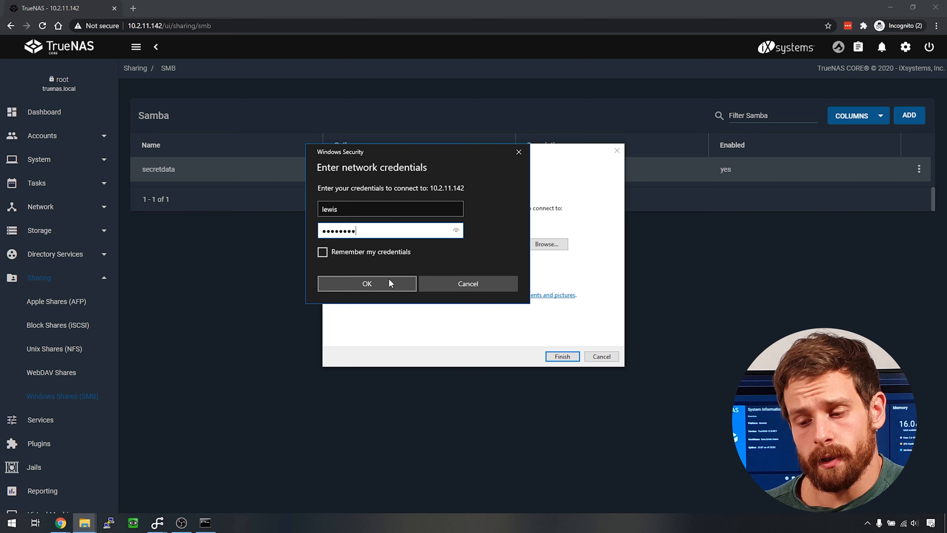
click(349, 252)
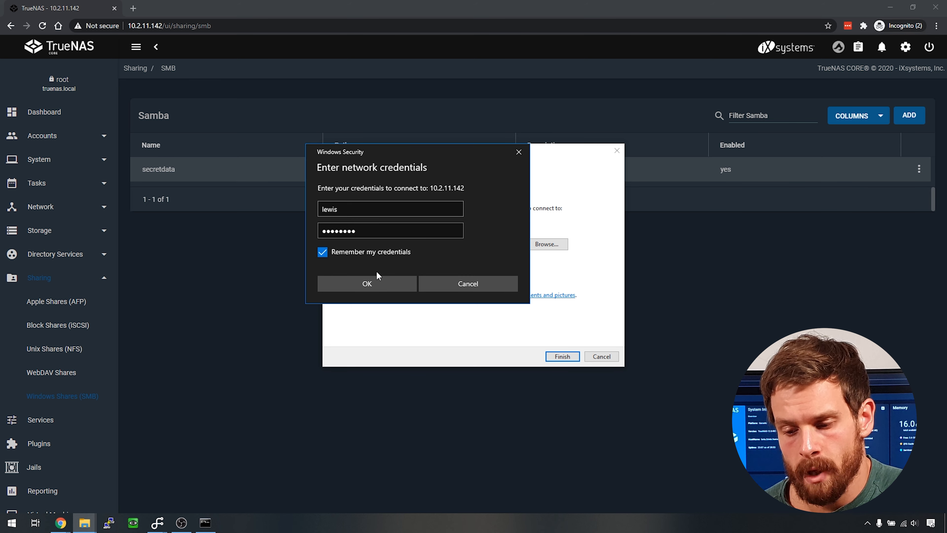
click(386, 288)
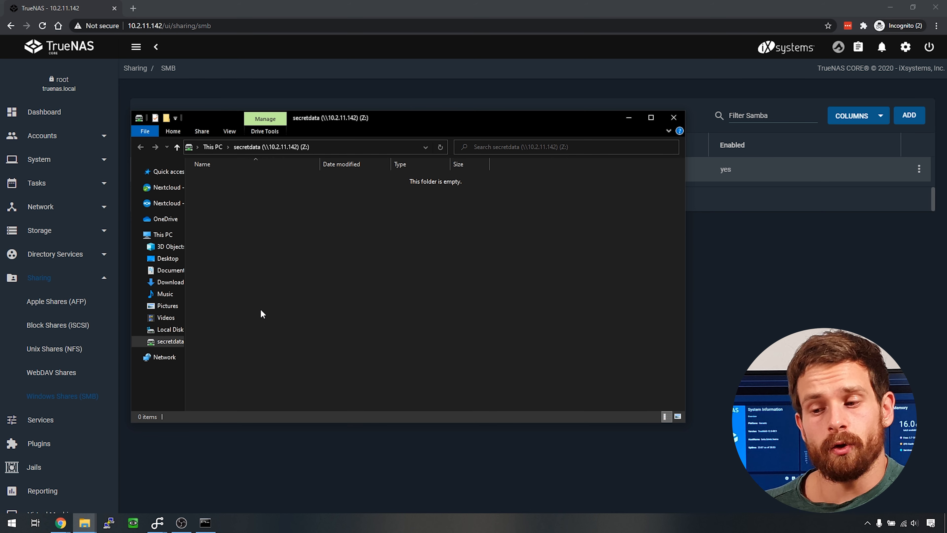
- Create a new folder named 'test' on the secretdata (Z:) drive
right_click(320, 257)
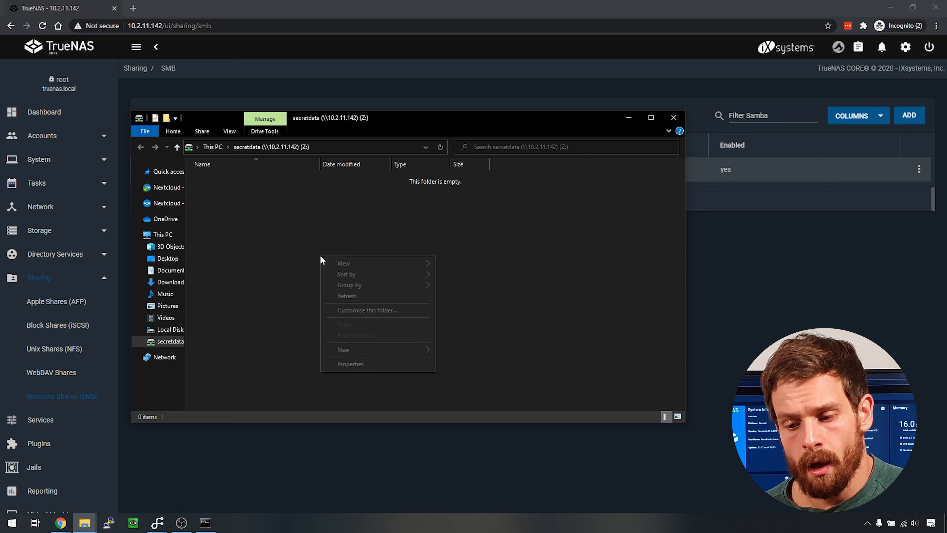
mouse_move(393, 347)
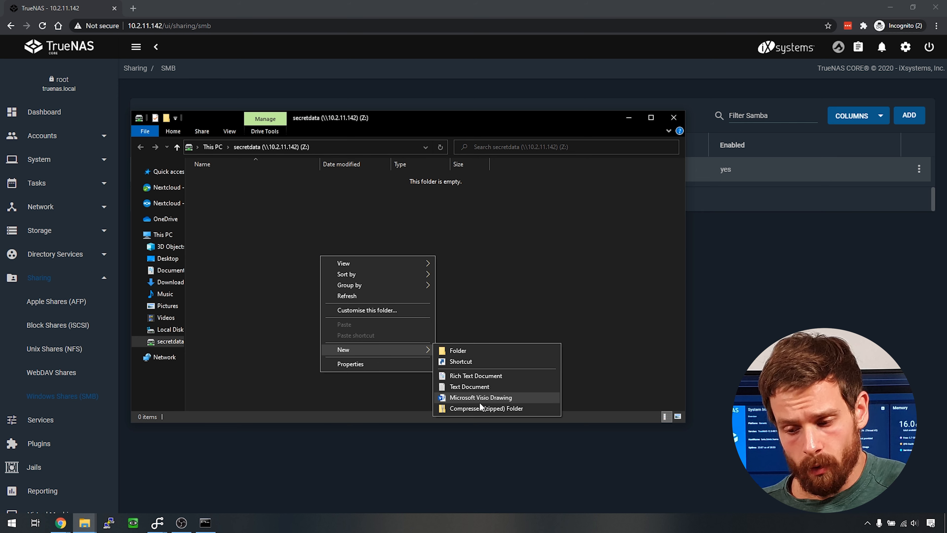
click(470, 350)
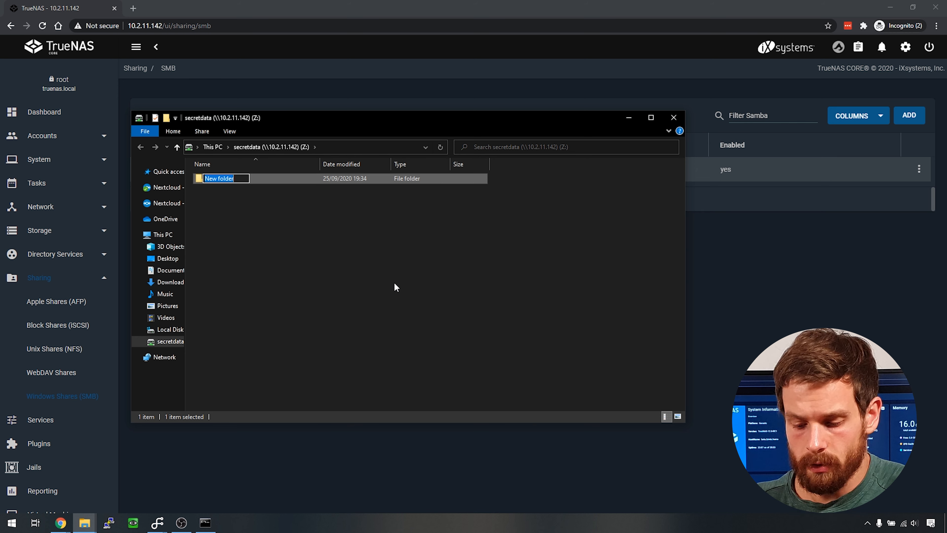
text(test)
key(Return)
- Create test.txt on Z:, type 'jwodjwqodjw' into it, and save it
right_click(368, 250)
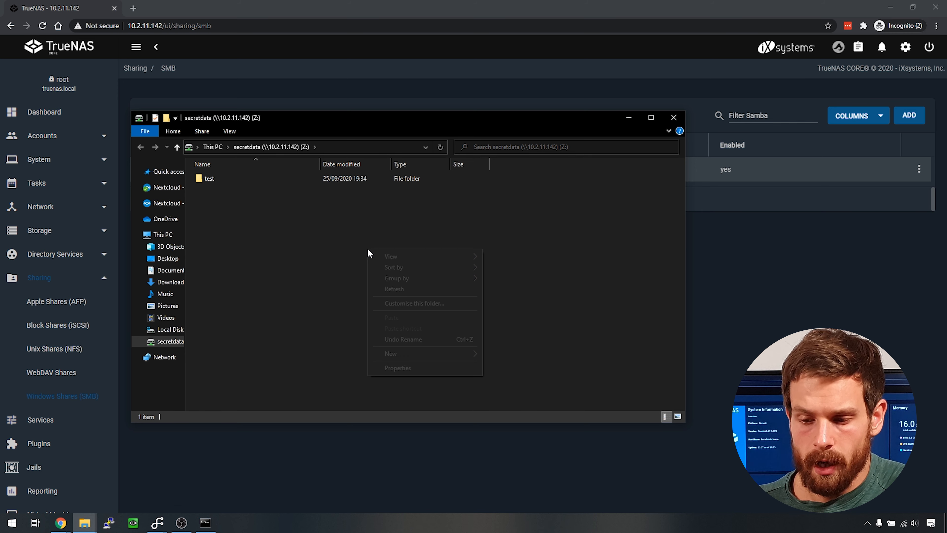
mouse_move(453, 354)
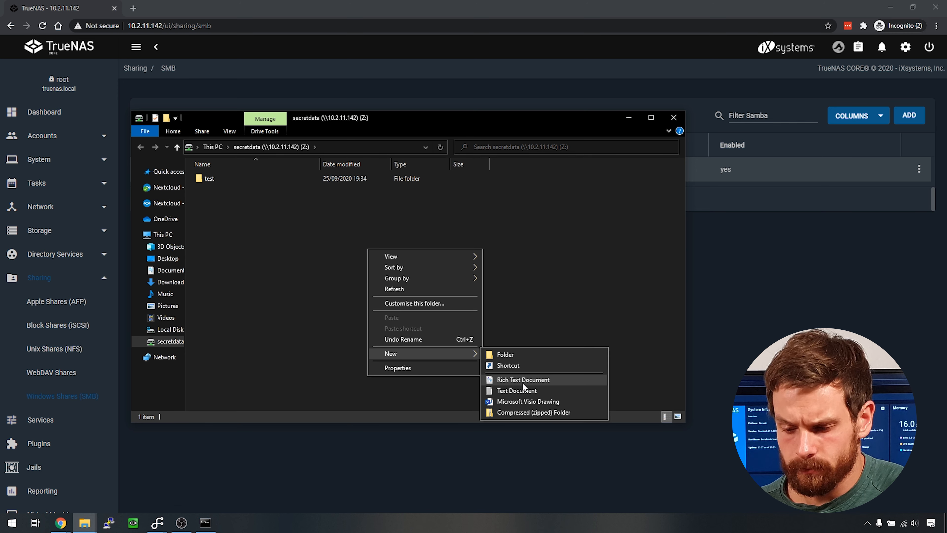
click(524, 390)
text(test)
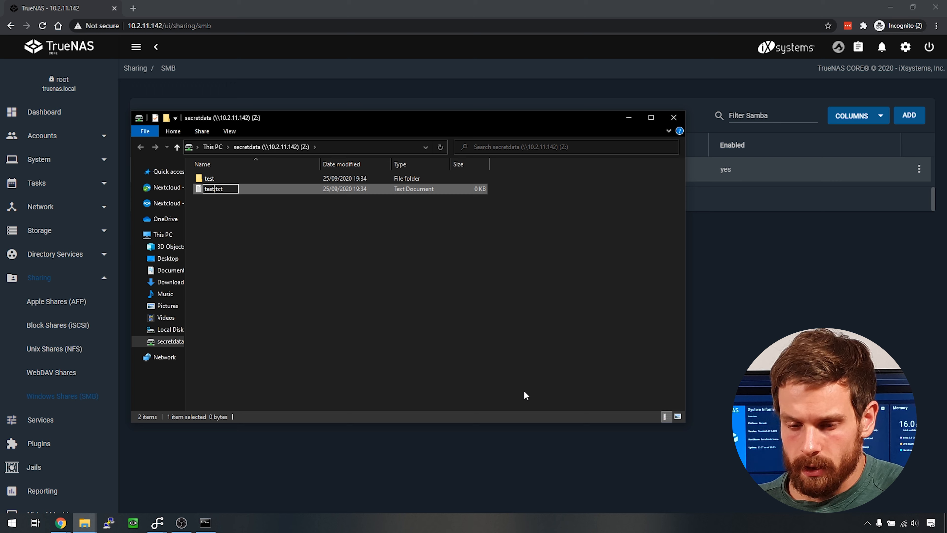
key(Return)
key(Return)
text(jwod)
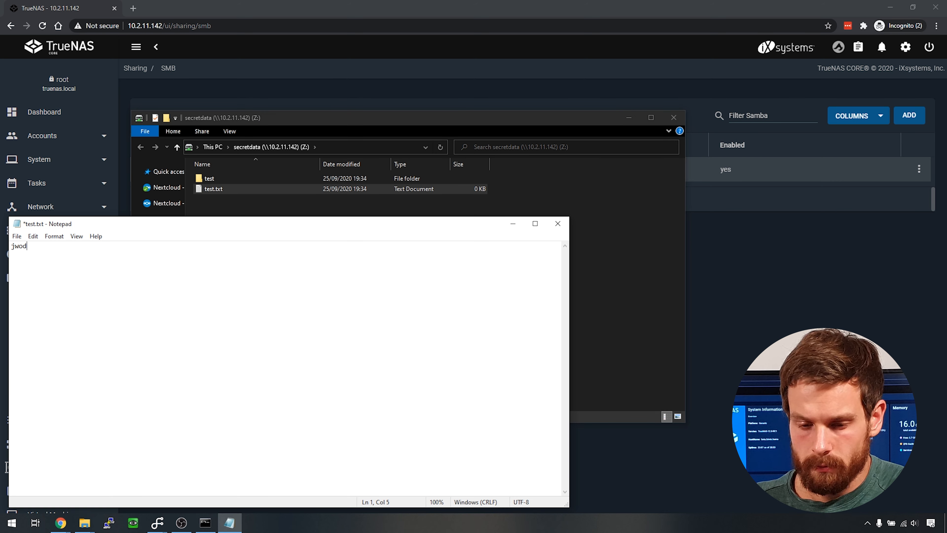
text(jwqodjw)
key(ctrl+s)
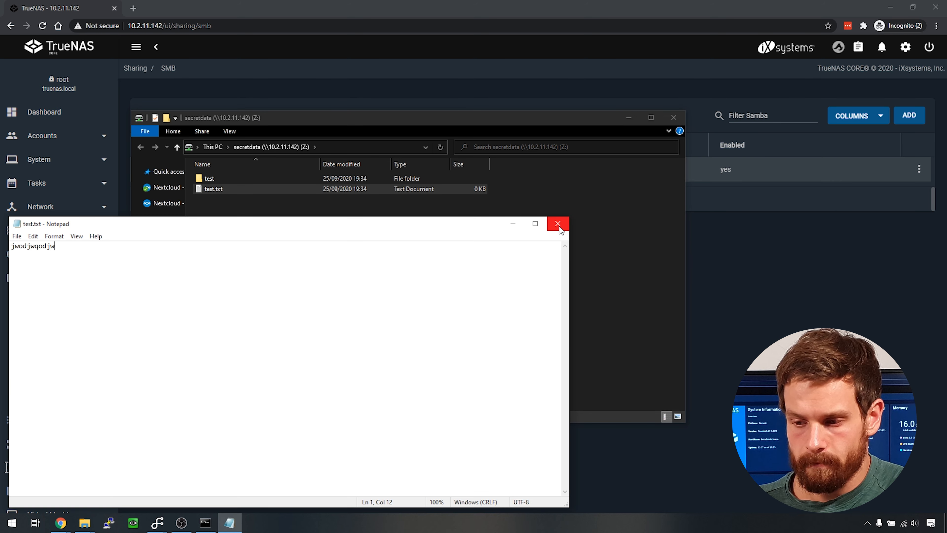
click(558, 223)
click(322, 312)
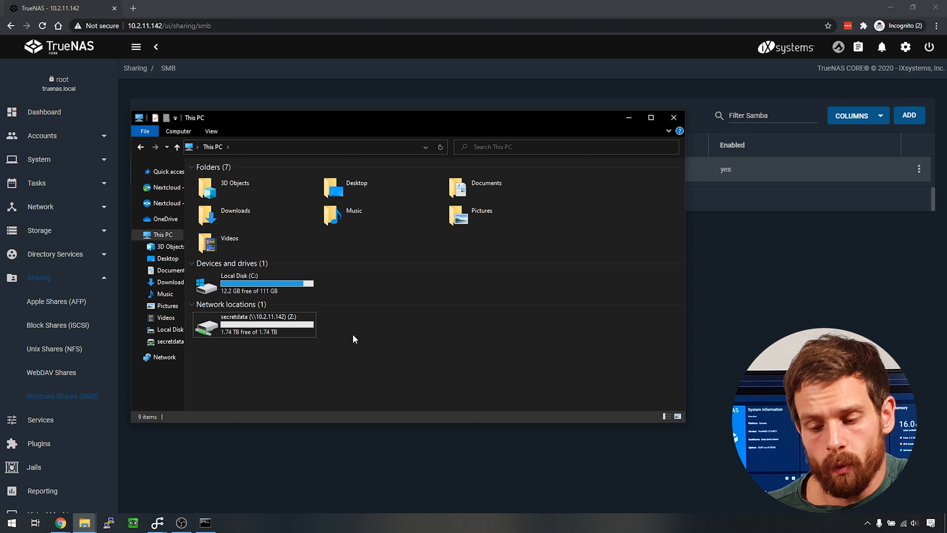
- Select the secretdata (Z:) network drive on 10.2.11.142 in This PC
click(252, 323)
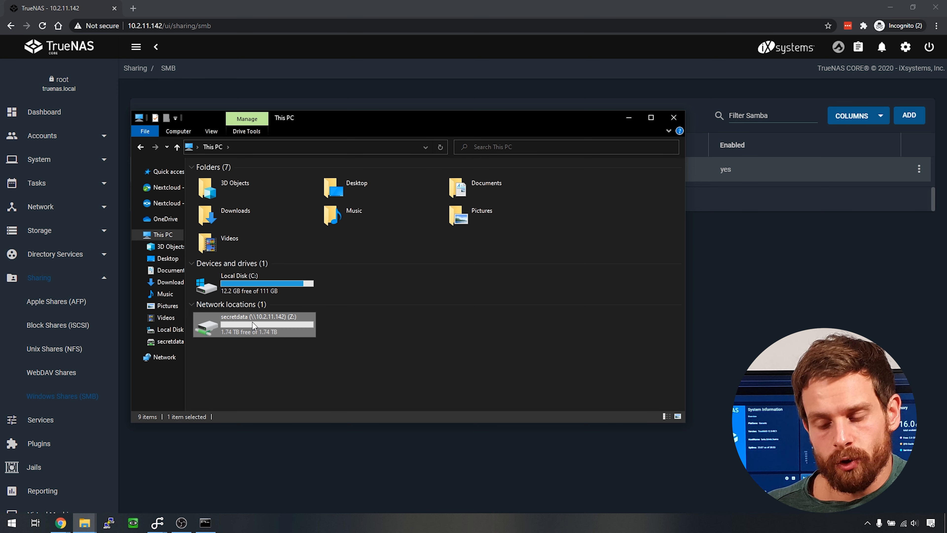
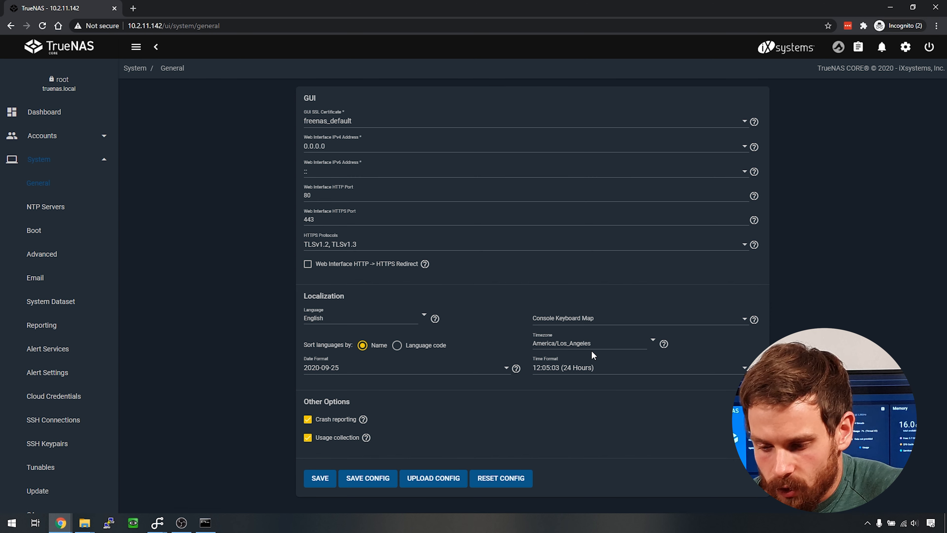
- Select the current Timezone value in System > General so it can be changed to Europe/London
drag(591, 343, 550, 343)
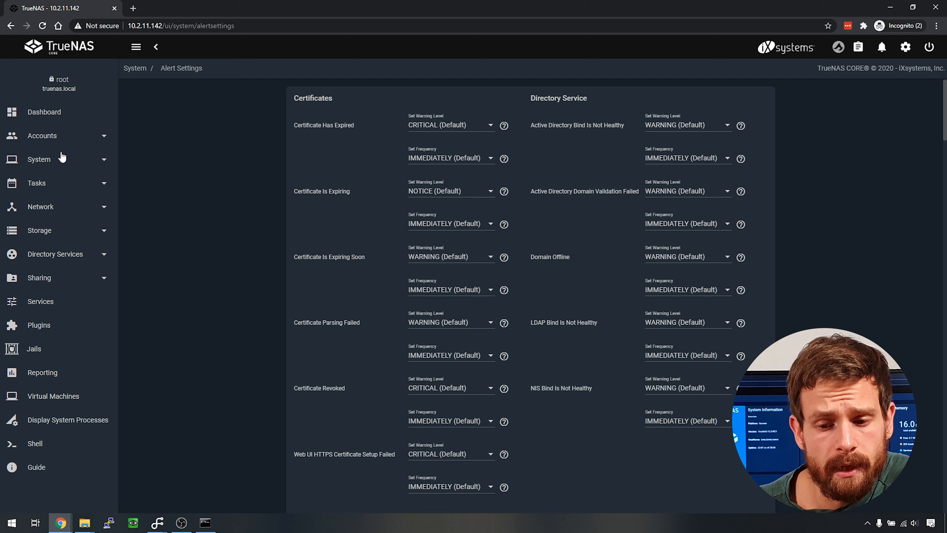
- Expand the root user under Accounts > Users, edit it, and place the cursor in its Email field
click(57, 139)
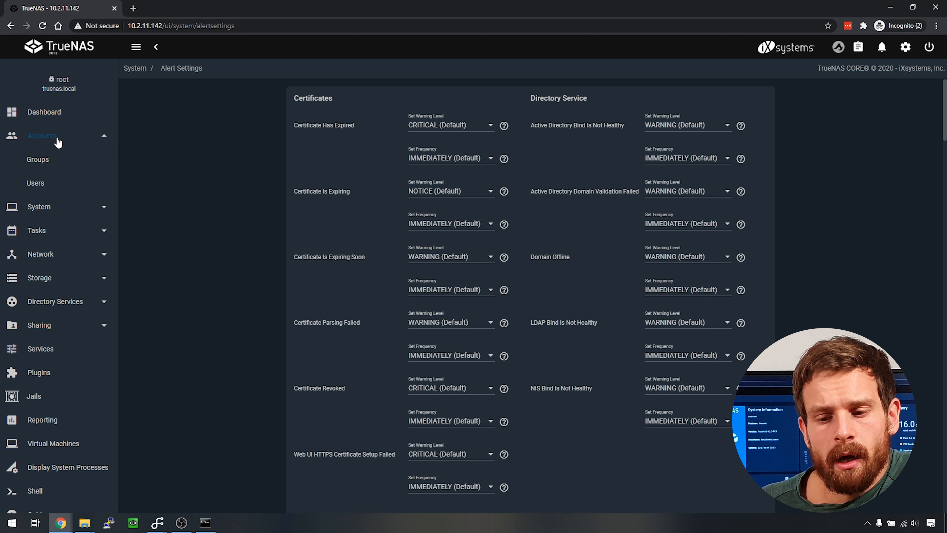
click(37, 182)
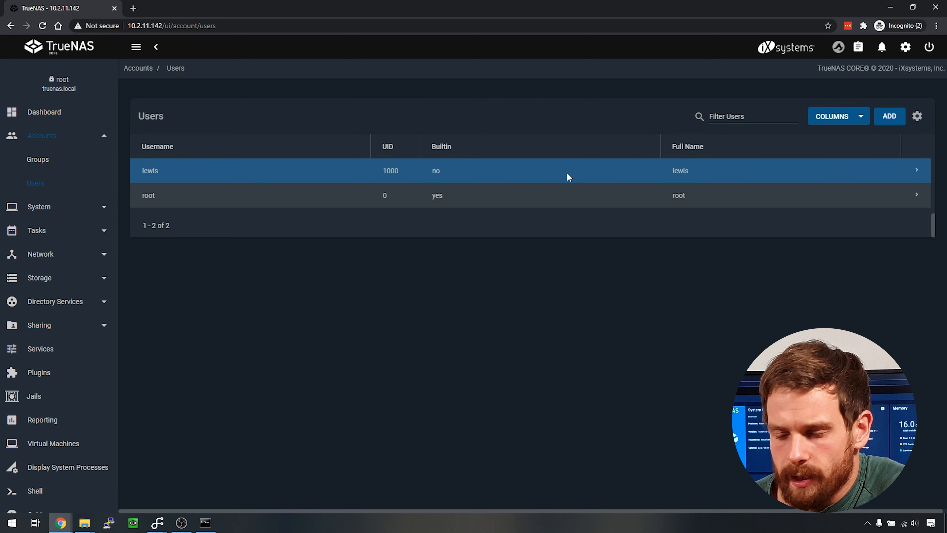
click(917, 196)
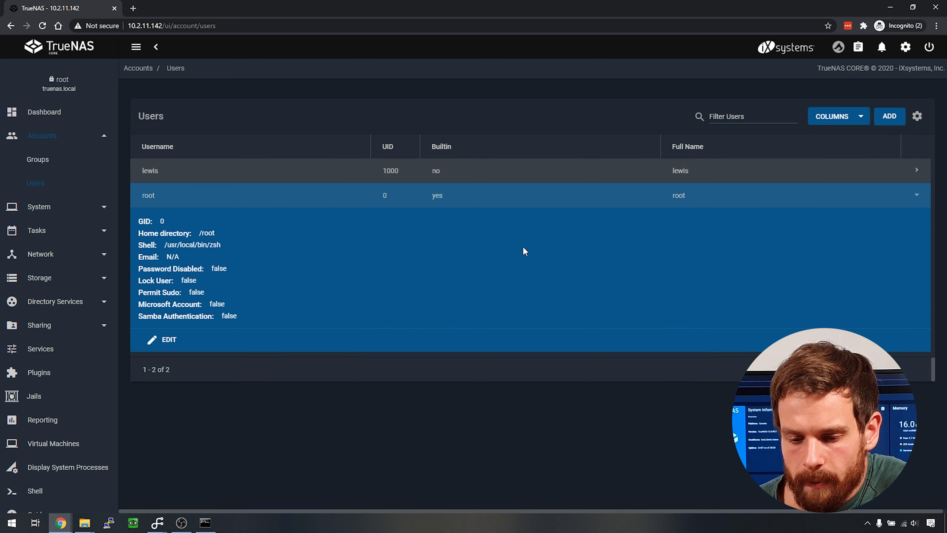
click(165, 338)
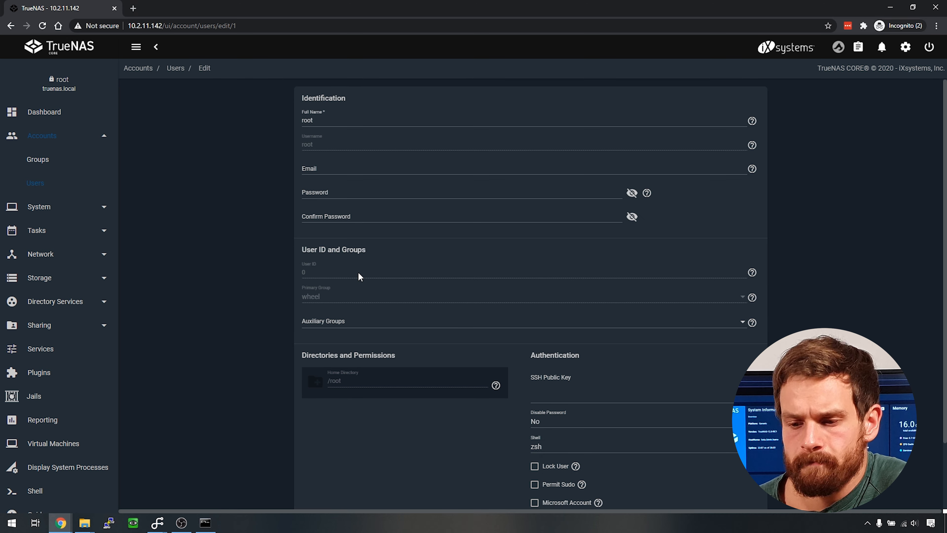
click(333, 168)
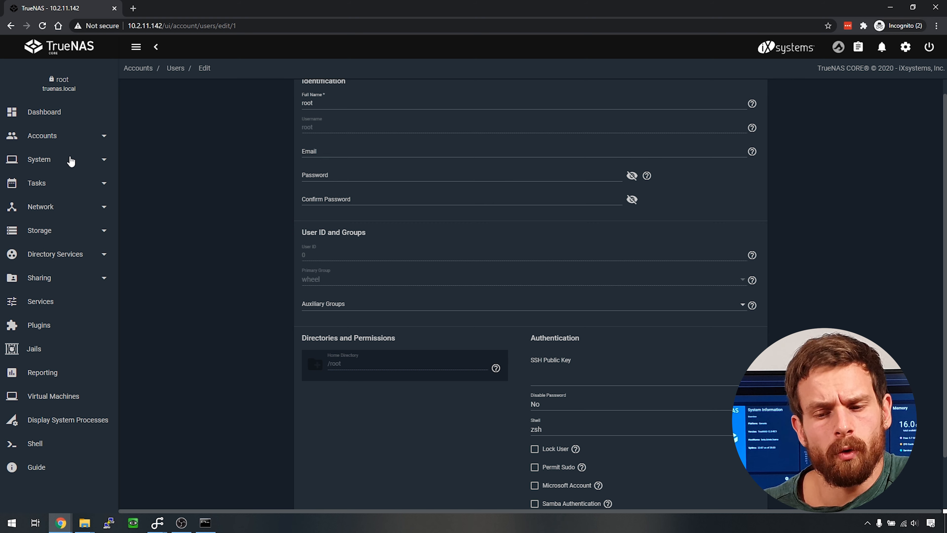
- Review the two-factor authentication settings under System > 2FA
click(47, 161)
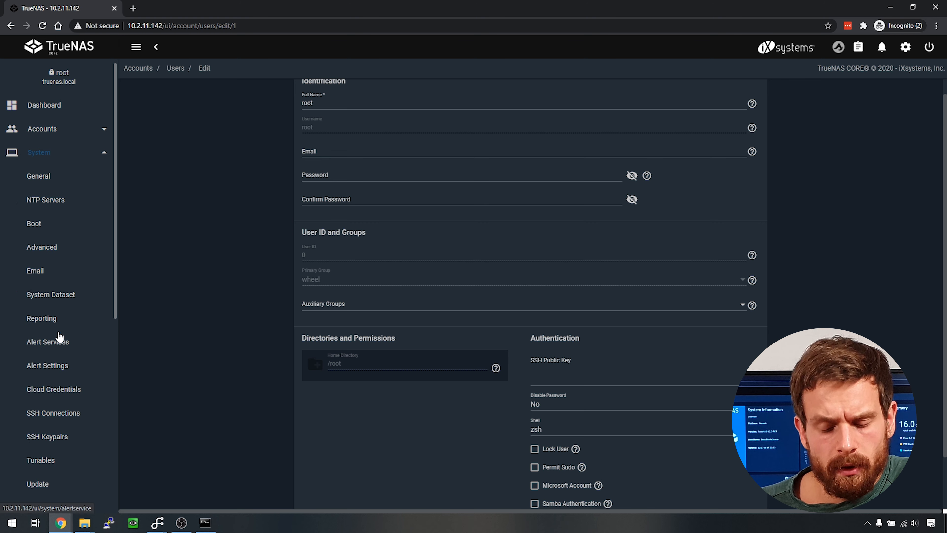
scroll(60, 337, down, 10)
click(37, 198)
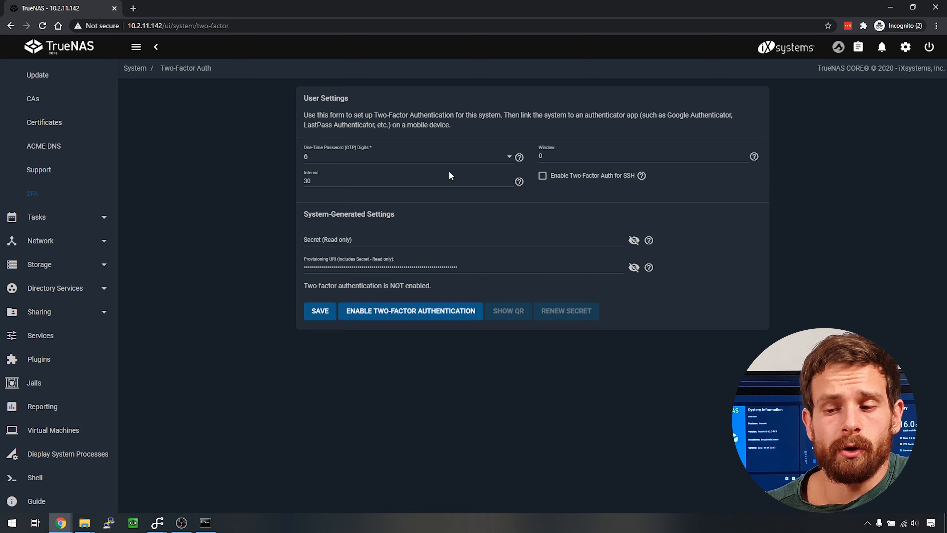
- Open the S.M.A.R.T. Tests list under Tasks
scroll(112, 149, up, 10)
scroll(108, 262, down, 6)
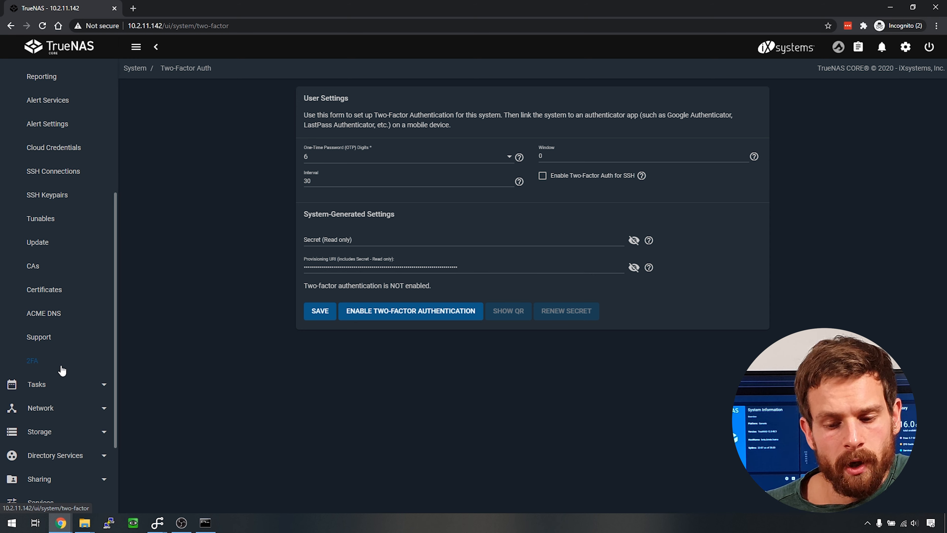
click(53, 385)
drag(115, 223, 118, 160)
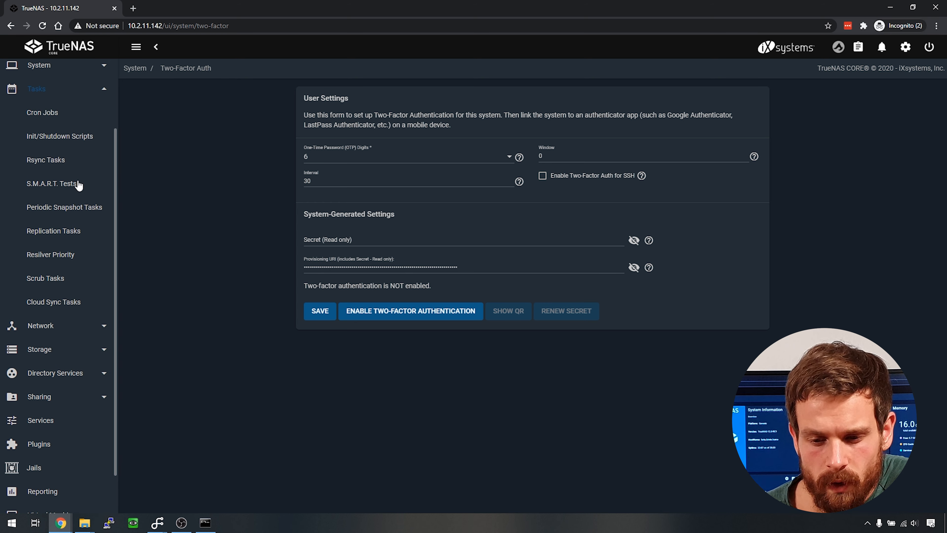
click(68, 188)
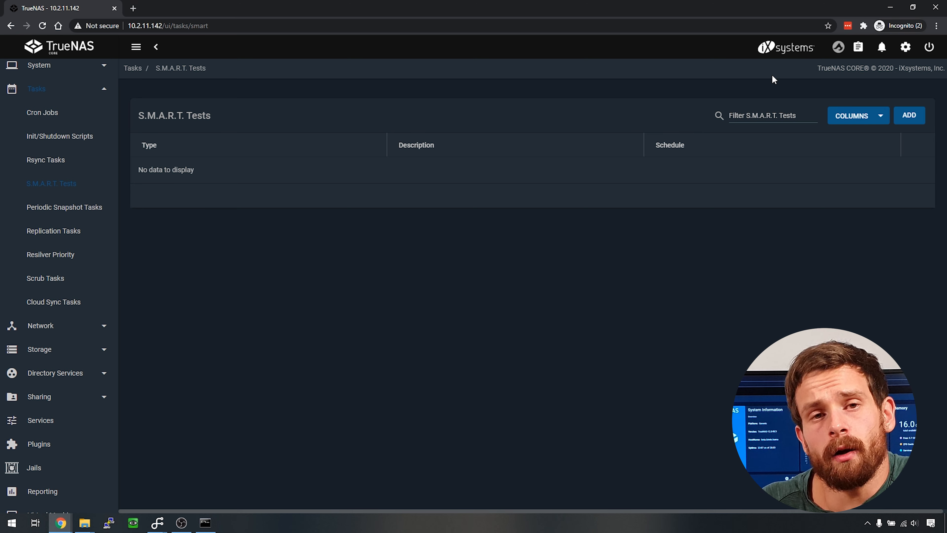
- Start a new S.M.A.R.T. test, look over its Type and Disks choices unsaved, then open Replication Tasks
click(913, 116)
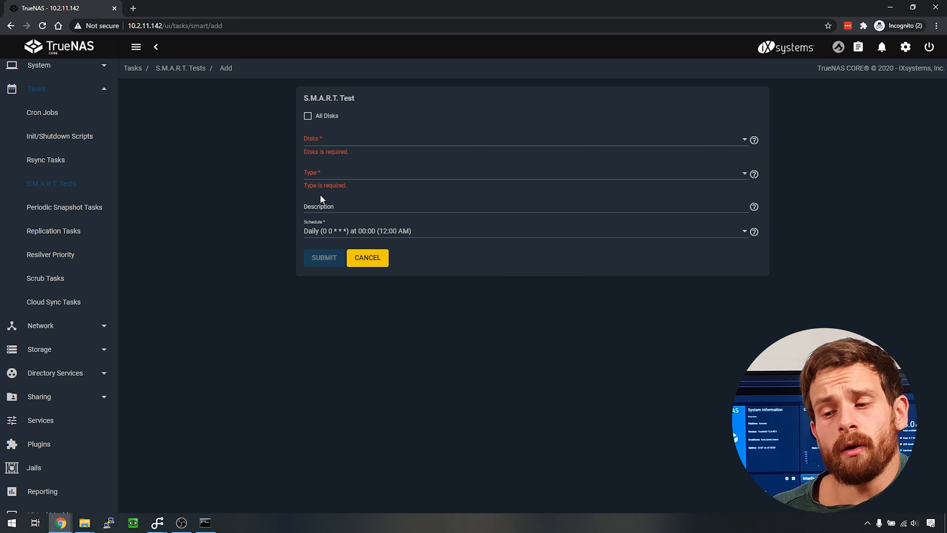
click(341, 180)
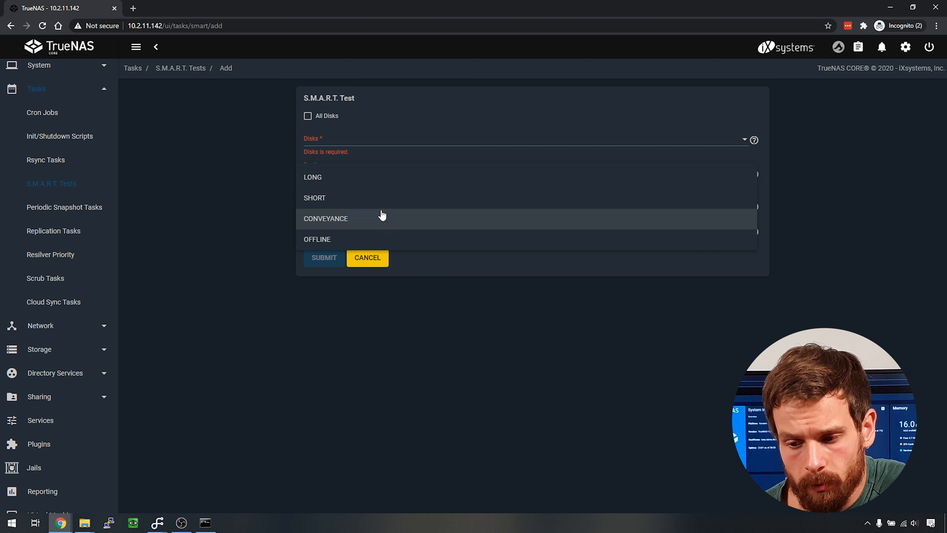
click(224, 179)
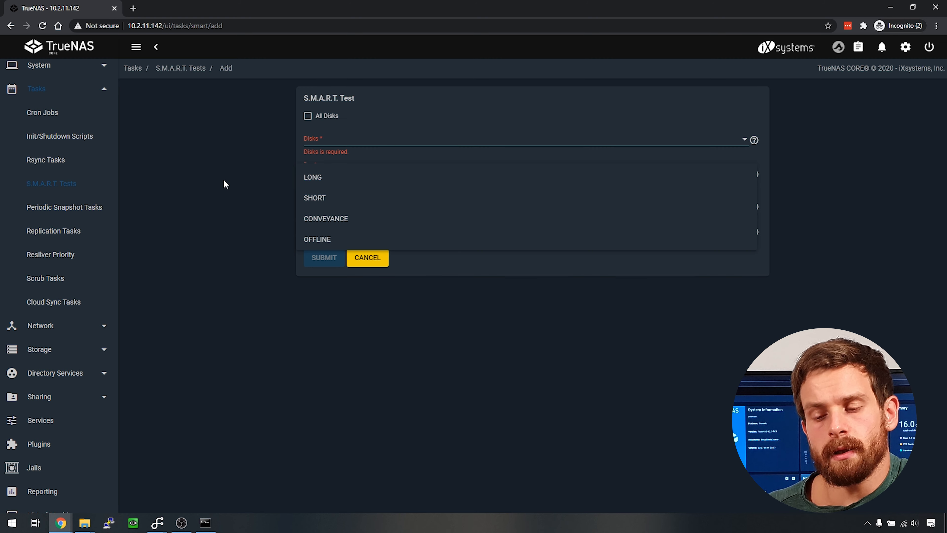
click(340, 141)
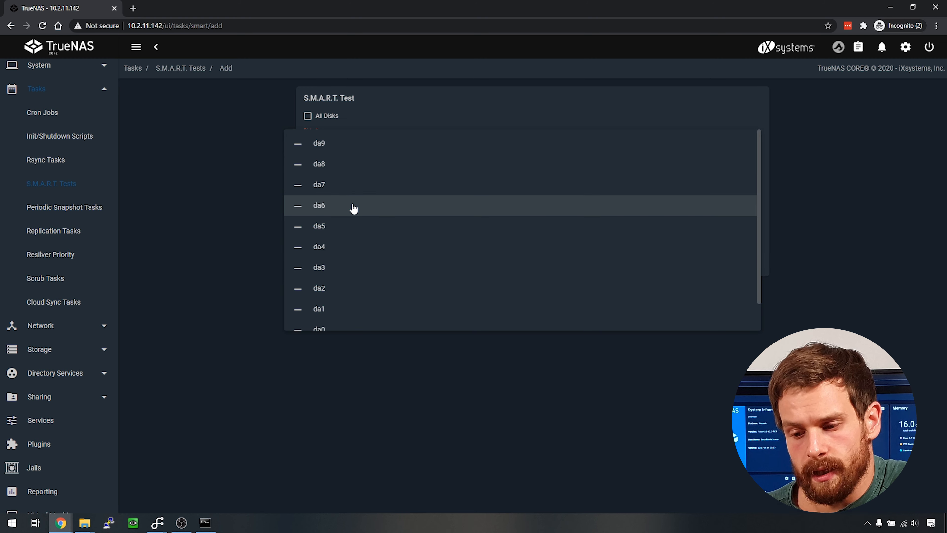
scroll(351, 208, down, 1)
click(217, 215)
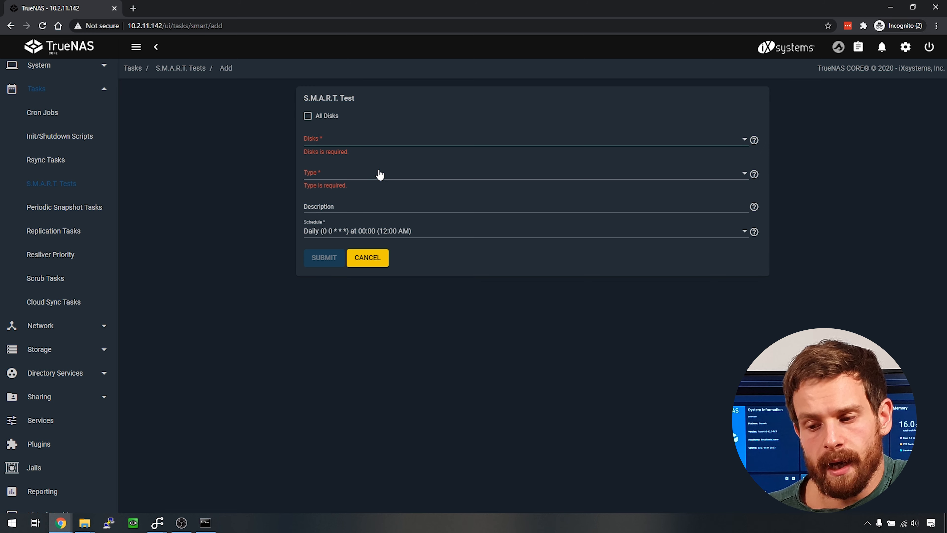
click(376, 175)
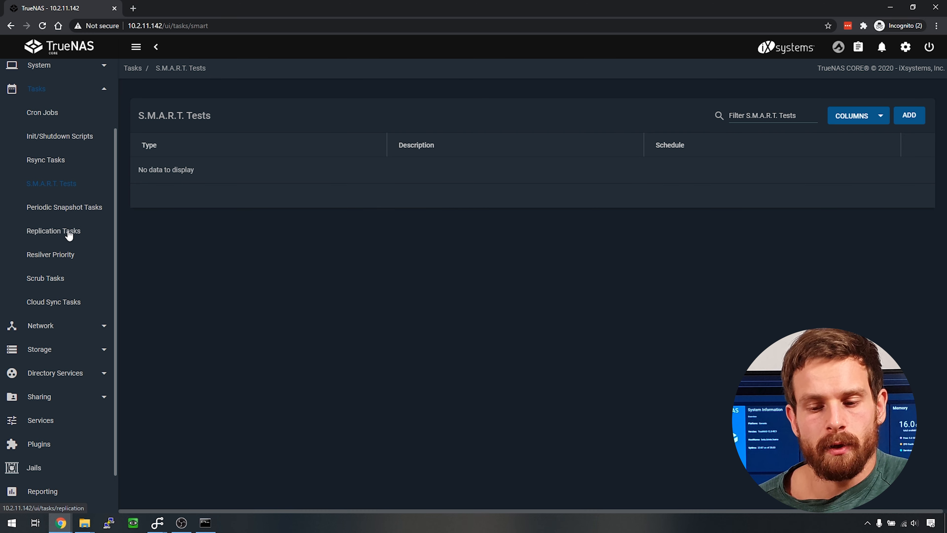
click(69, 231)
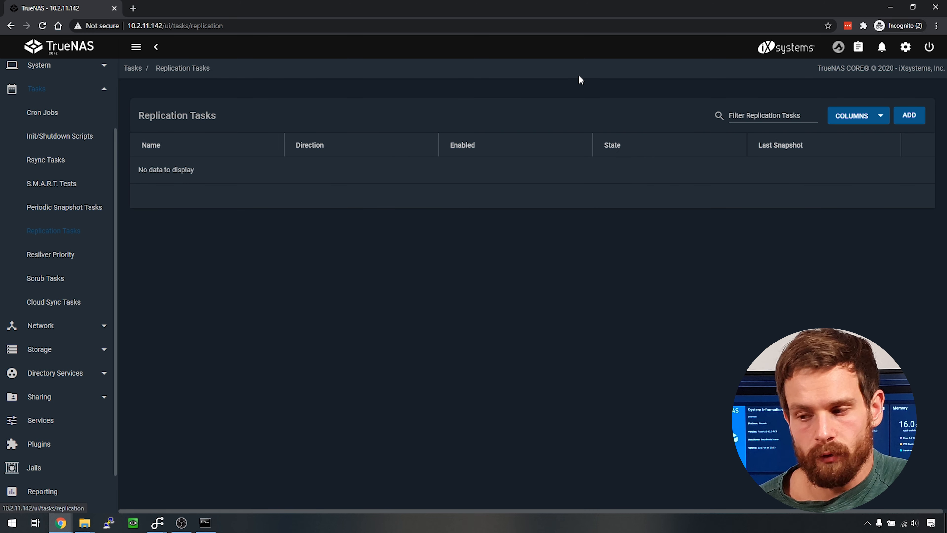
- View the replication task wizard, then open Scrub Tasks showing pool tank's Sunday scrub
click(909, 115)
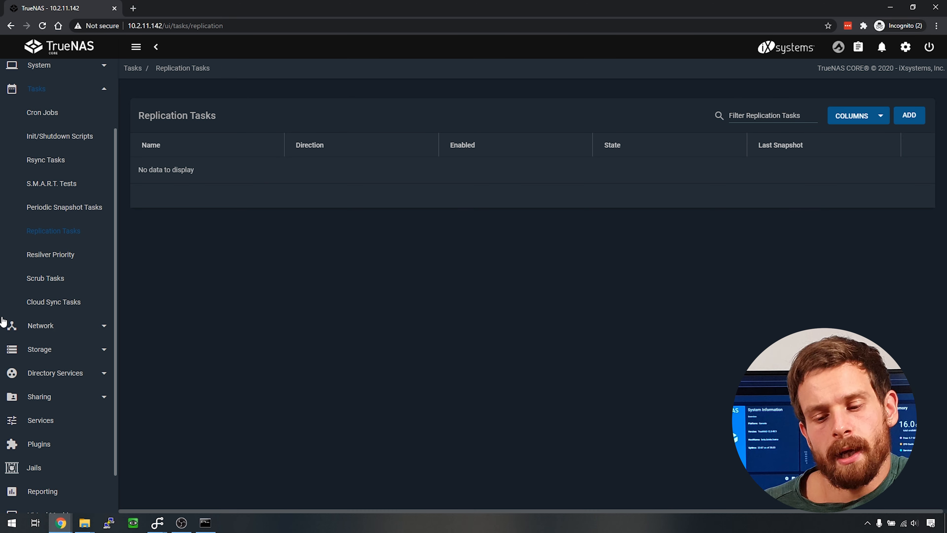
click(47, 279)
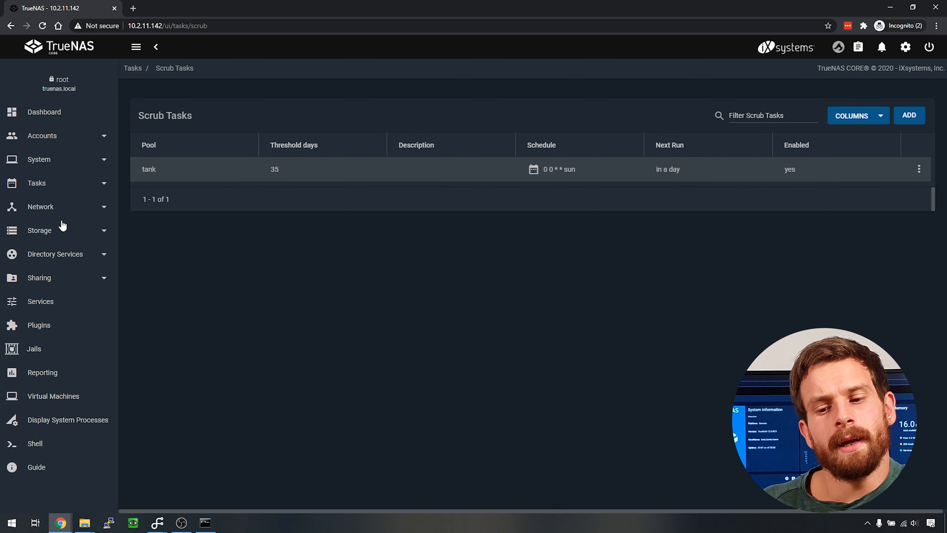
click(52, 207)
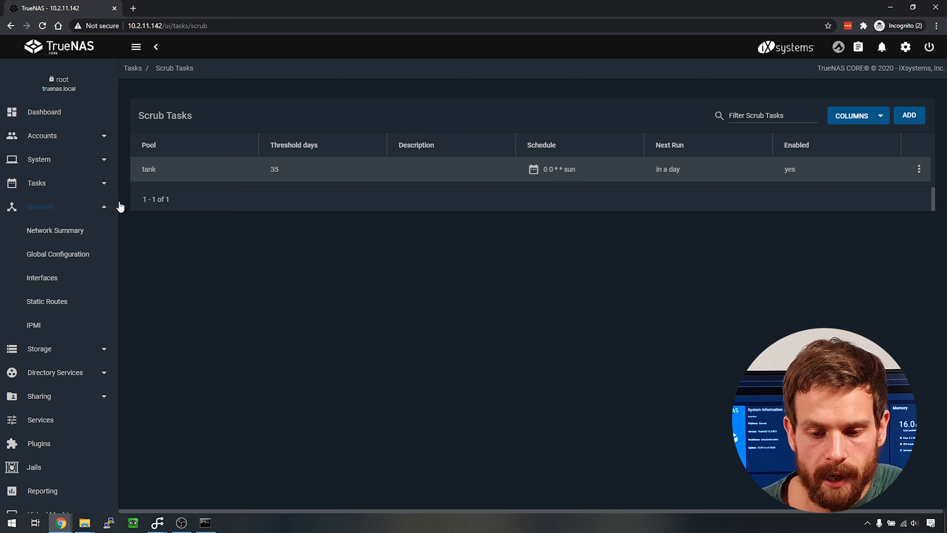
- View the Network Summary and the bge0/bge1 interfaces, then open Storage > Snapshots
click(70, 235)
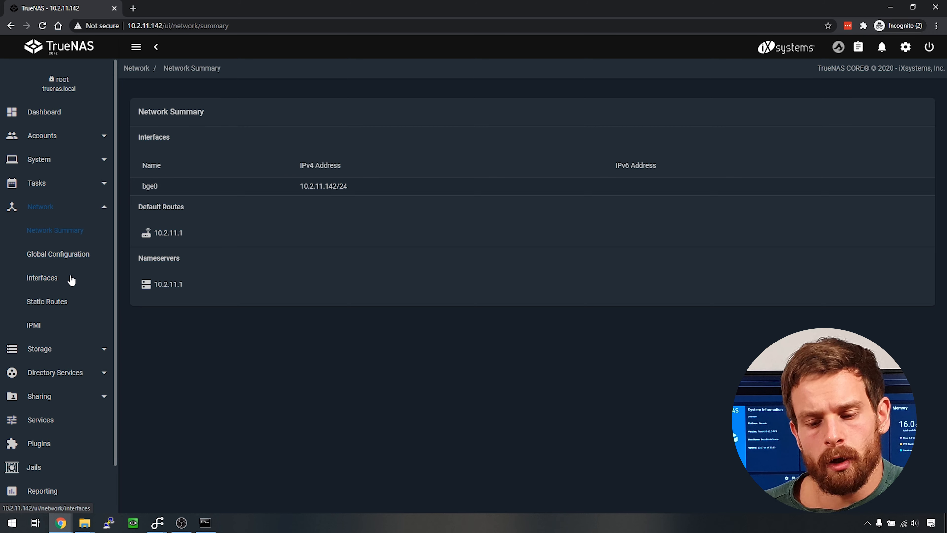
click(54, 279)
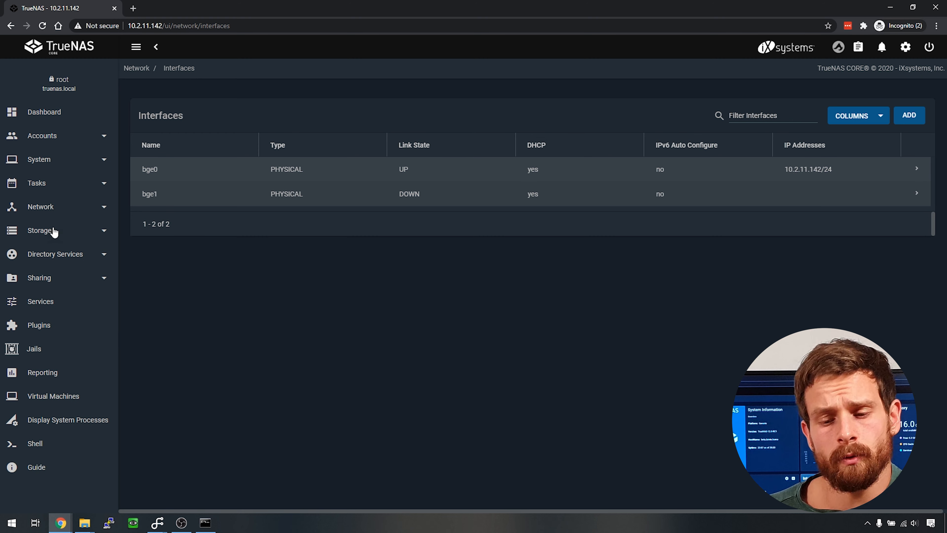
click(54, 231)
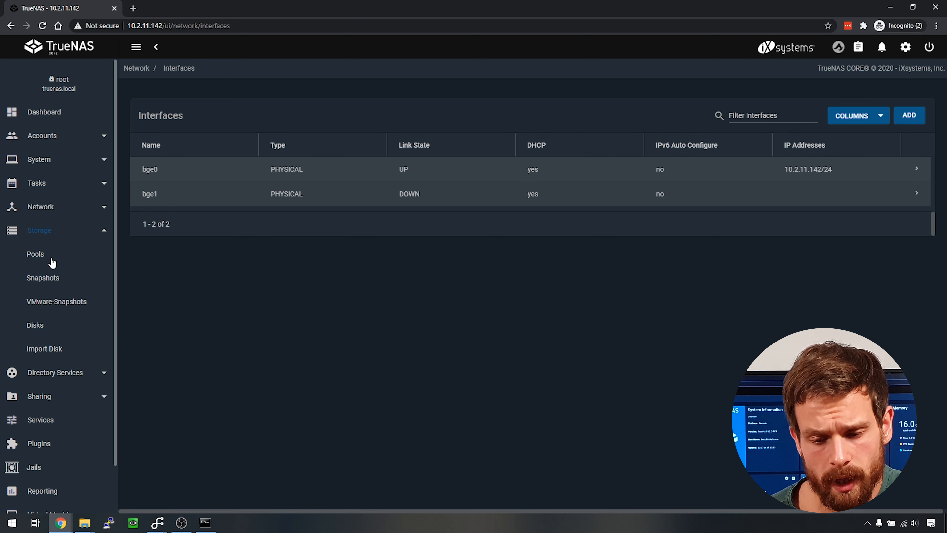
click(46, 284)
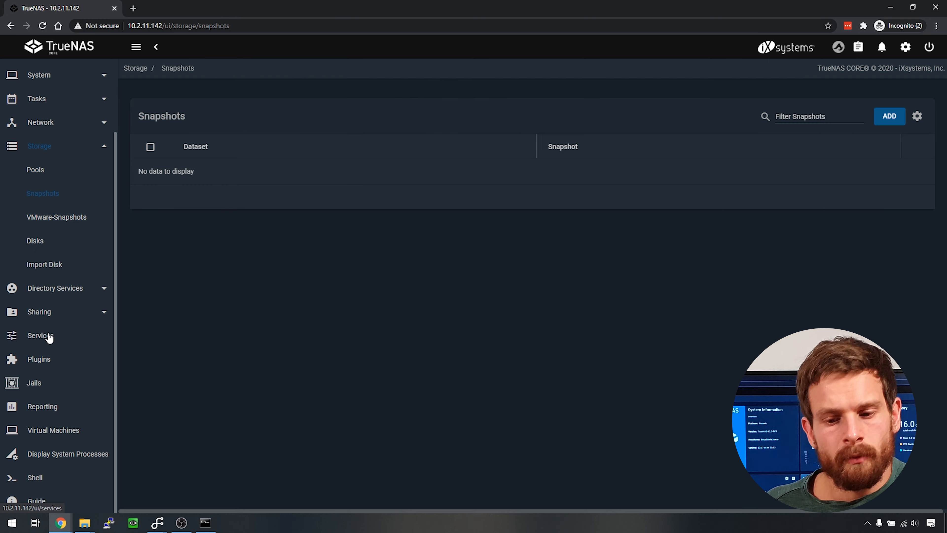
- Scroll through the Services list to see which are running, then go to Plugins
click(49, 336)
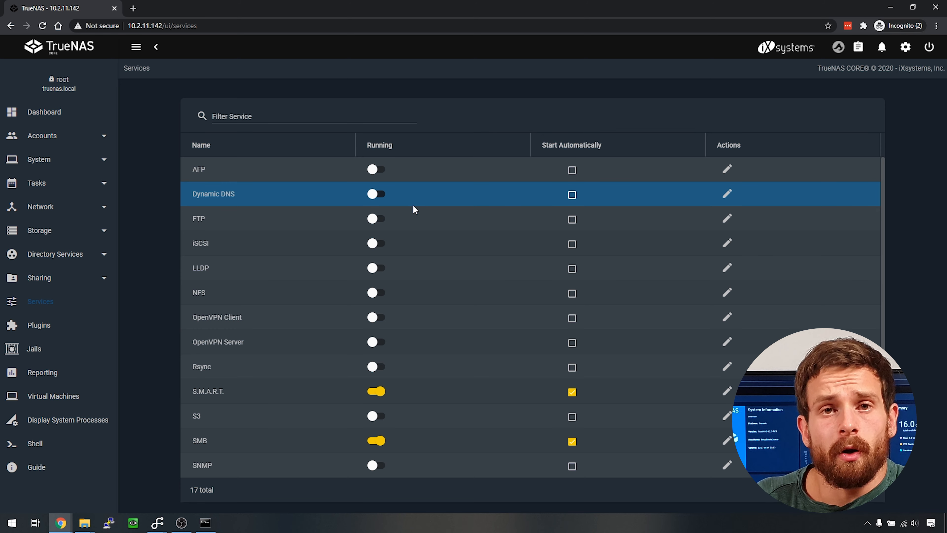
scroll(263, 310, down, 1)
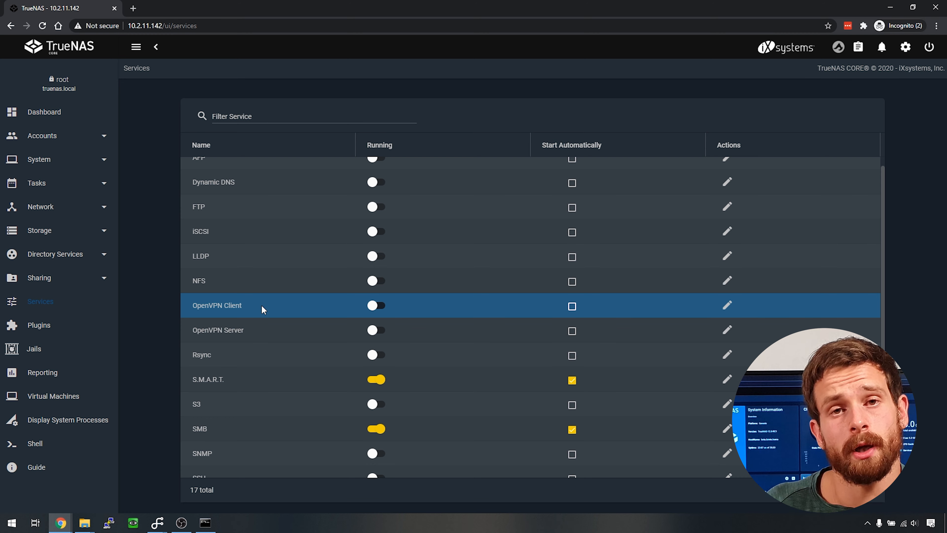
scroll(399, 394, down, 3)
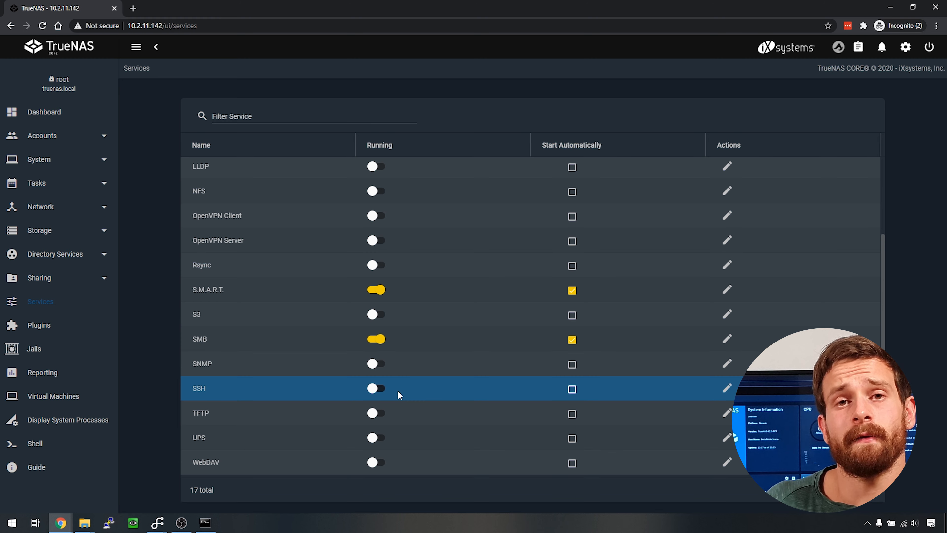
scroll(246, 369, up, 4)
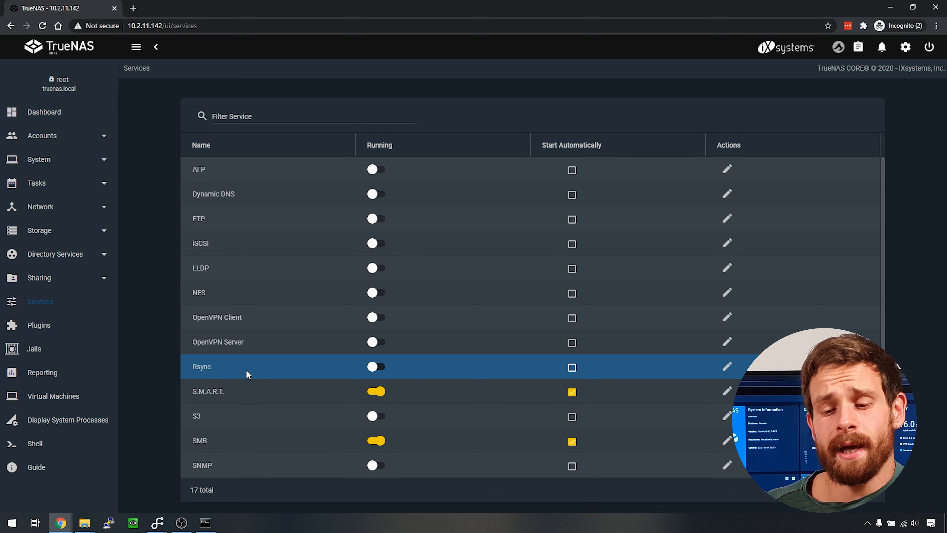
click(41, 325)
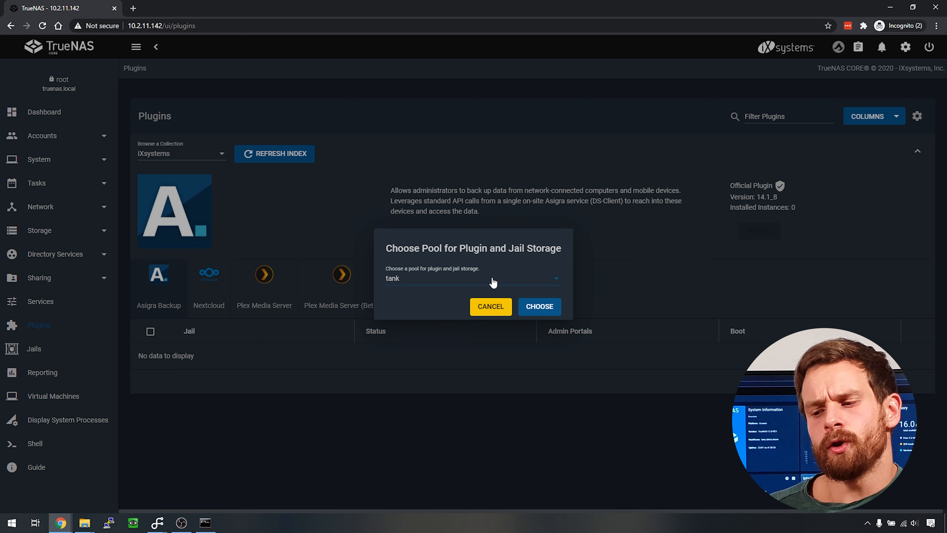
- Confirm tank as the plugin storage pool and switch the collection to Community
click(537, 312)
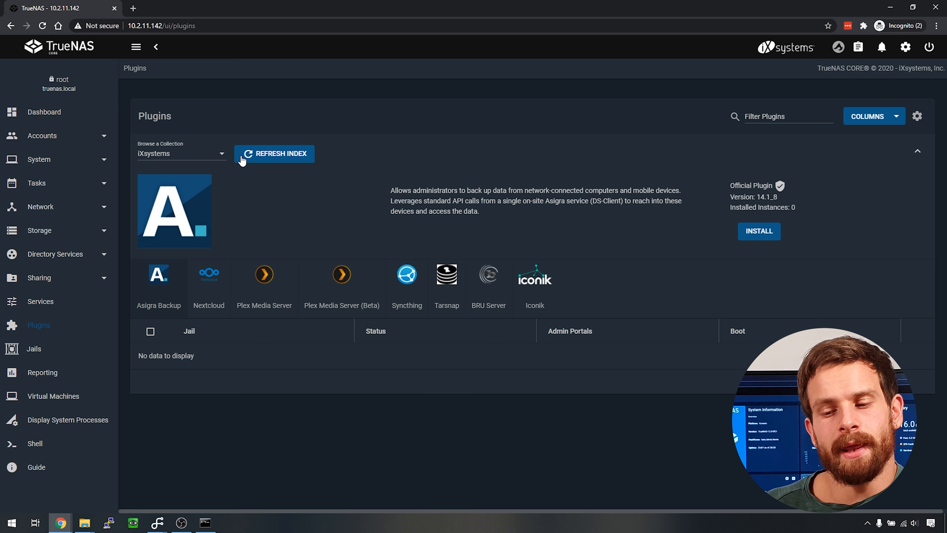
click(219, 161)
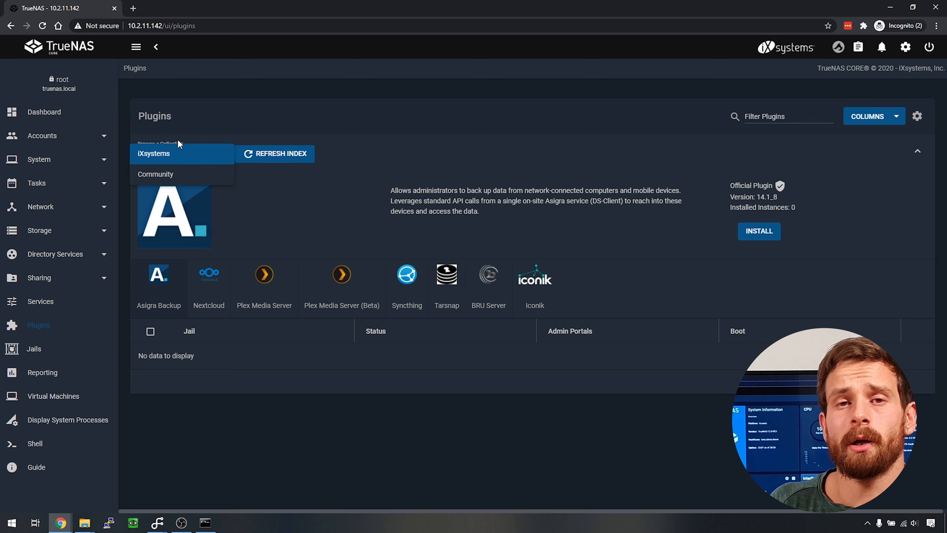
click(179, 174)
- Scroll the plugin carousel, then select Plex Media Server and start its installation
scroll(589, 278, right, 5)
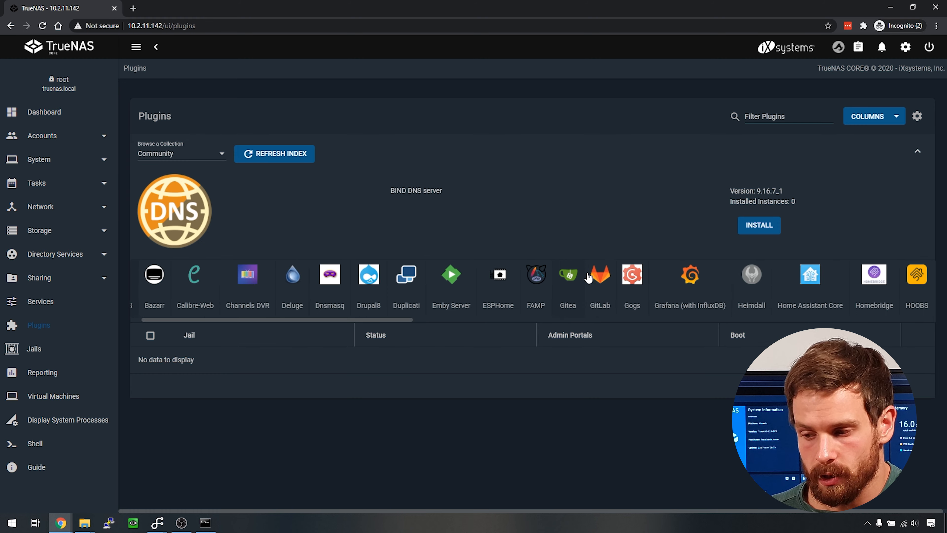
scroll(588, 278, right, 20)
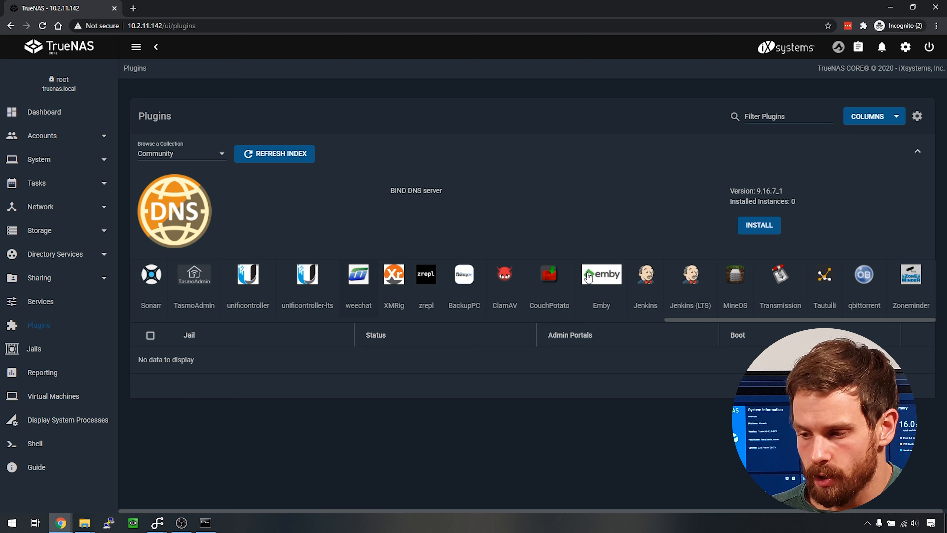
scroll(589, 278, left, 10)
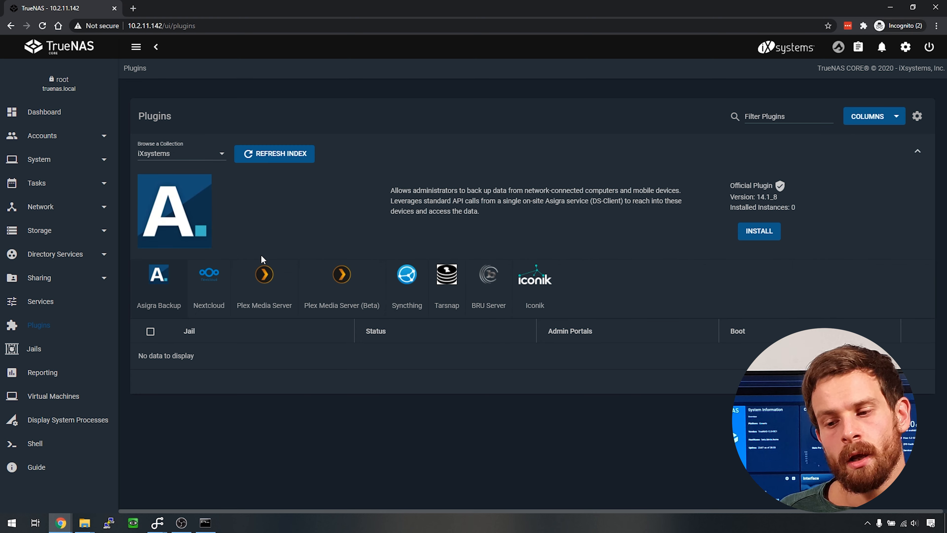
click(270, 288)
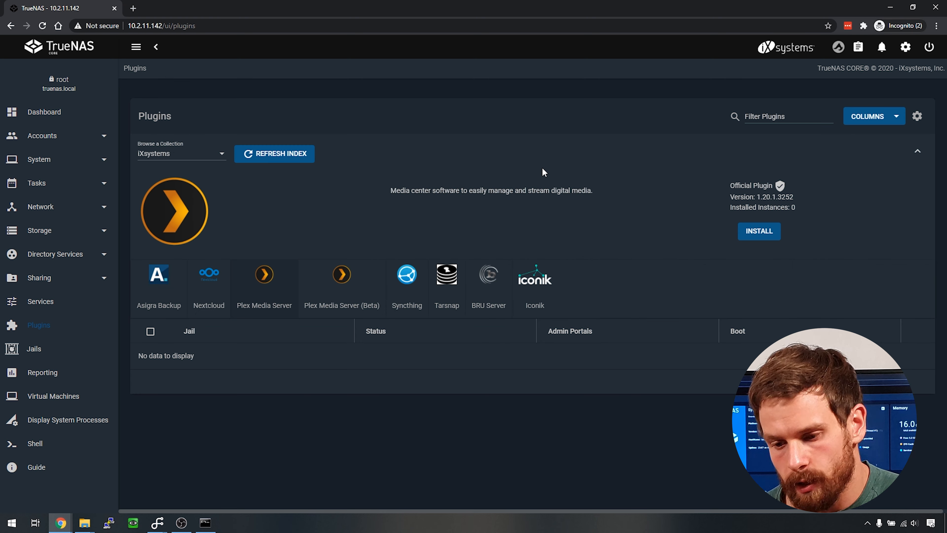
click(759, 230)
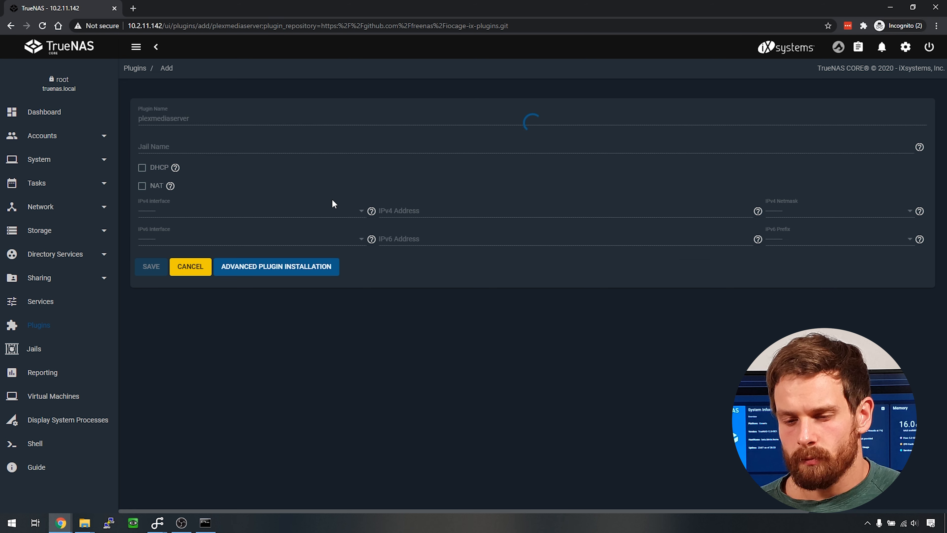
- Install the Plex plugin in a DHCP jail named 'plex'
click(190, 147)
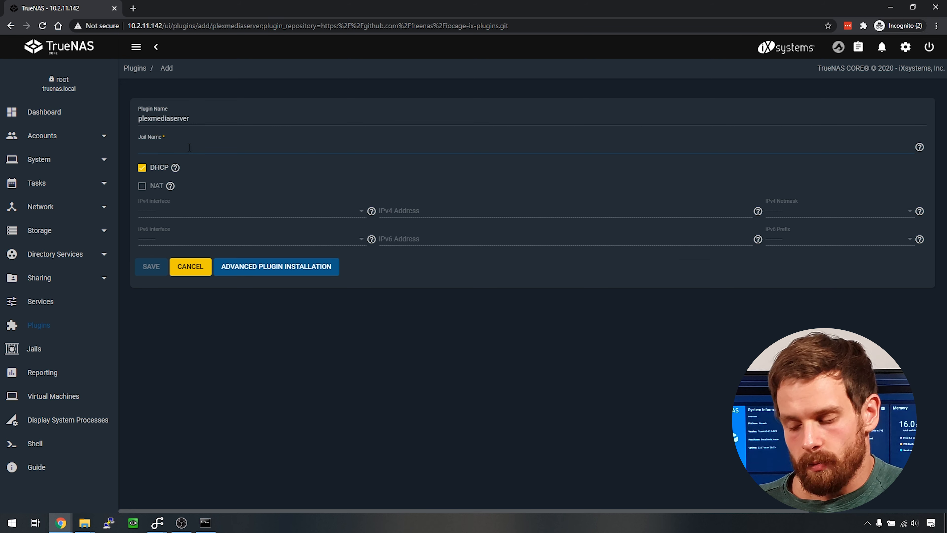
text(plex)
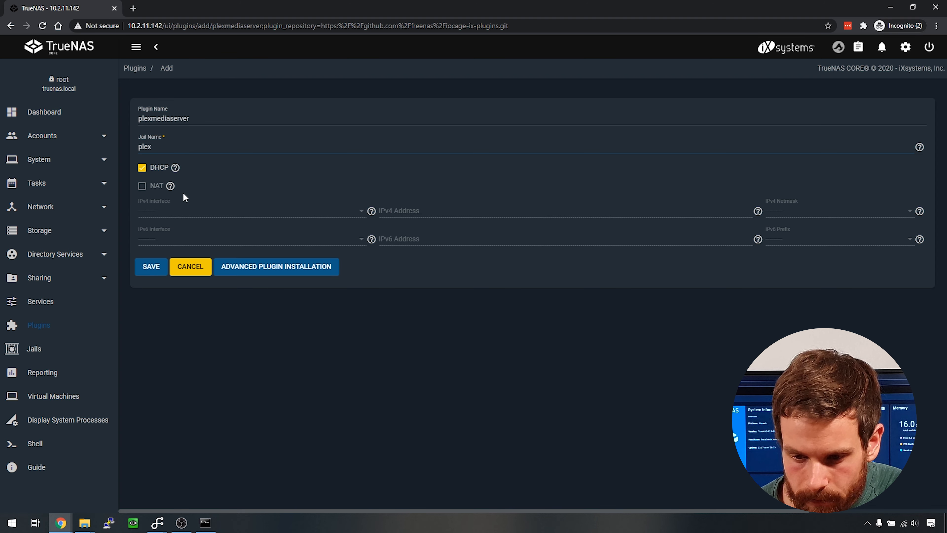
click(151, 267)
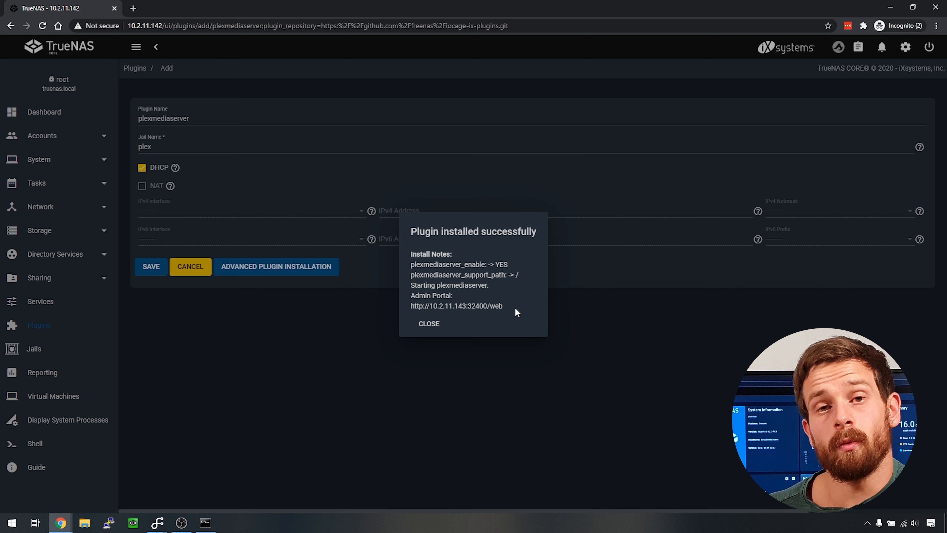
- Open the Plex admin portal address in a new tab
drag(509, 308, 410, 306)
right_click(419, 304)
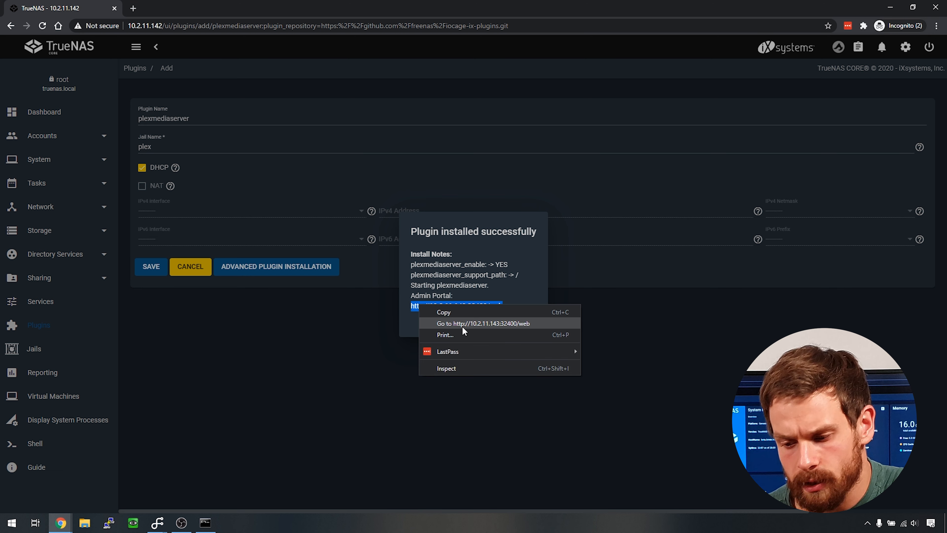
click(475, 323)
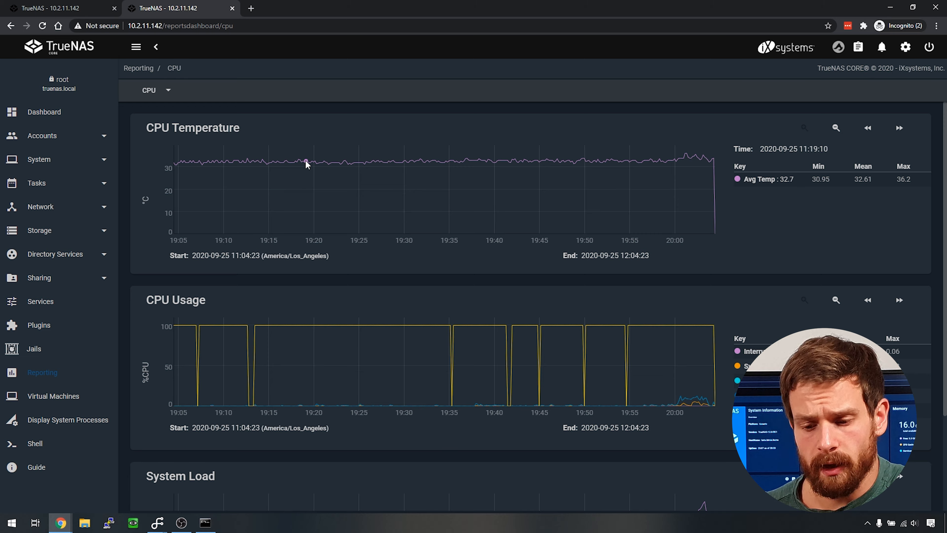
- Switch Reporting from CPU to Network traffic graphs, then open the Virtual Machines page
scroll(307, 164, down, 3)
scroll(298, 161, up, 3)
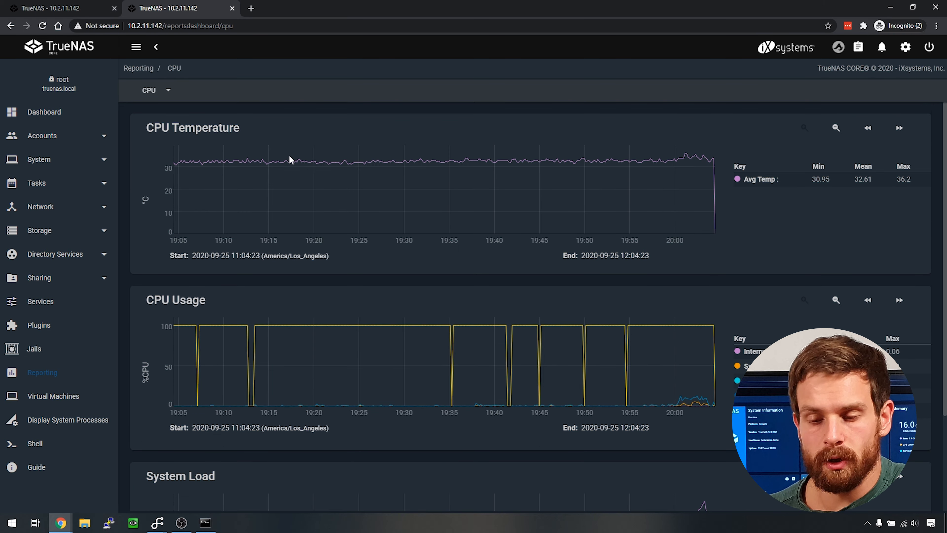
click(171, 91)
click(165, 94)
click(164, 92)
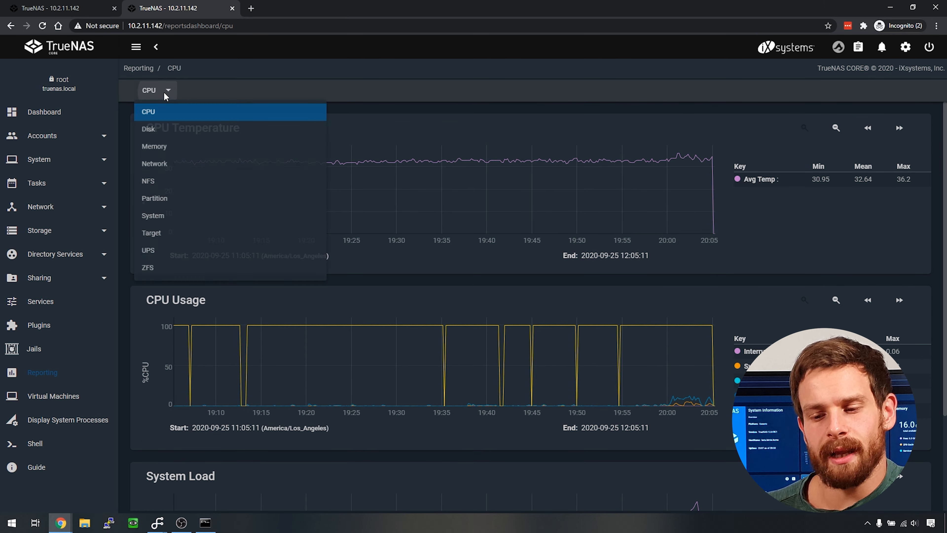
click(196, 167)
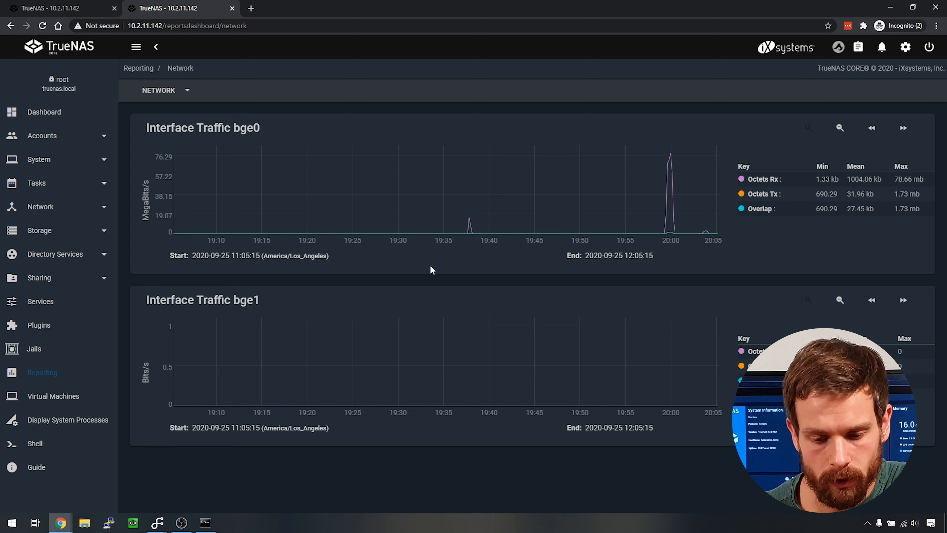
click(59, 396)
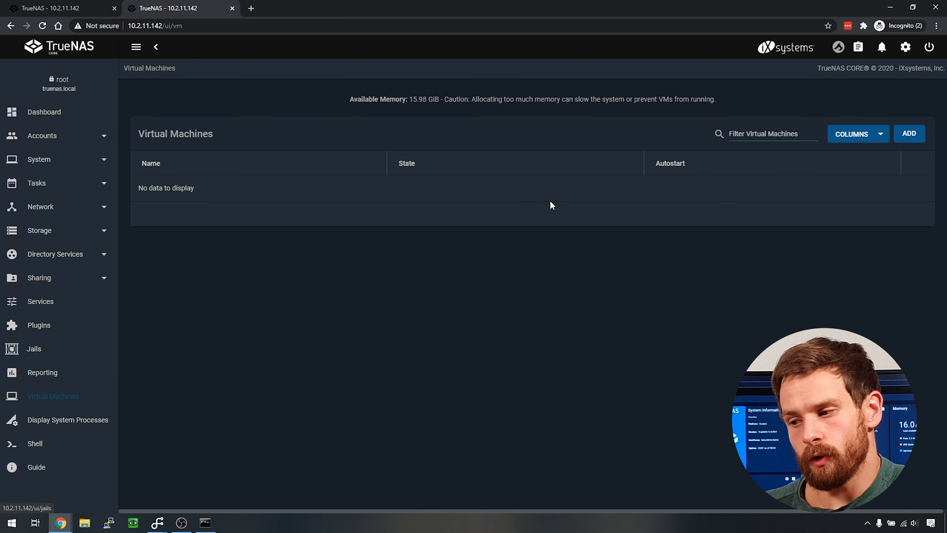
- Start the Add Virtual Machine wizard, then switch to the System Processes view instead
click(903, 133)
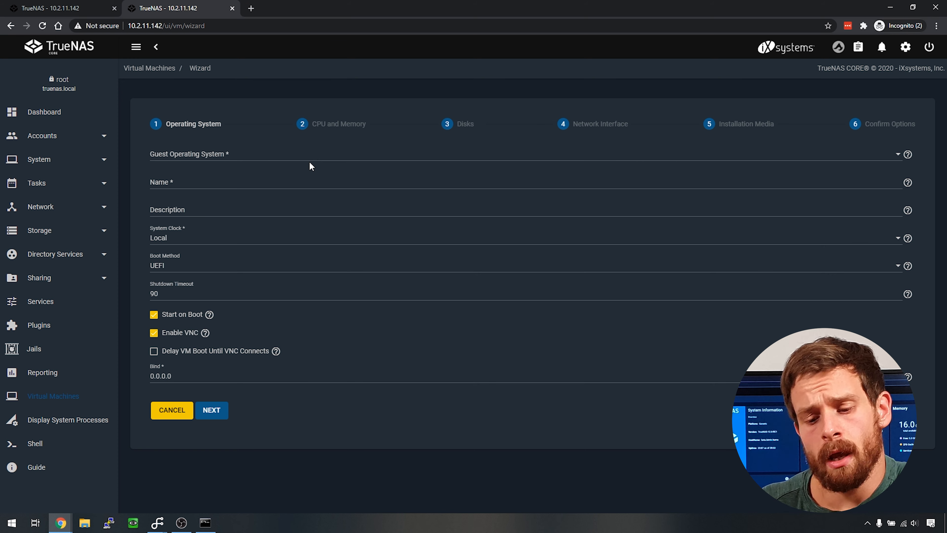
click(91, 426)
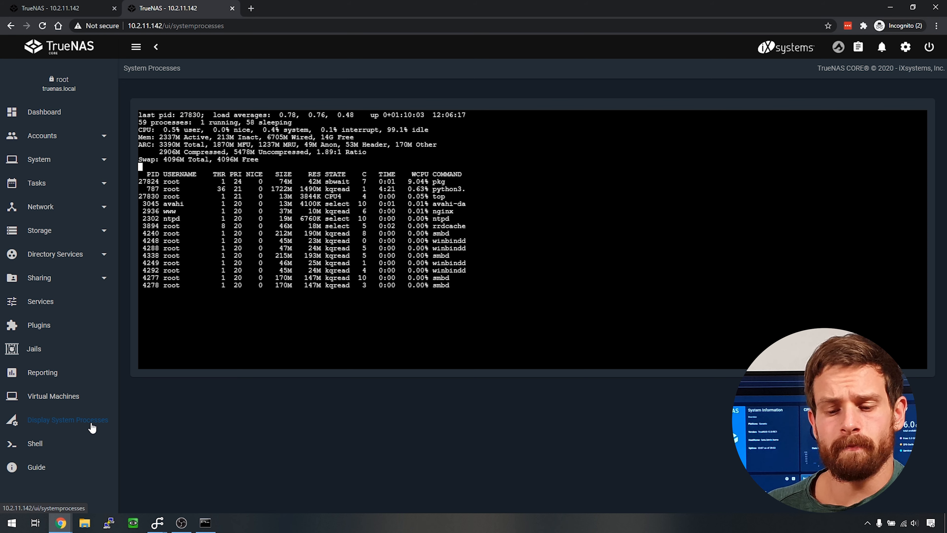
- Open the Shell page, then review the Task Manager job list and the Alerts panel
click(40, 450)
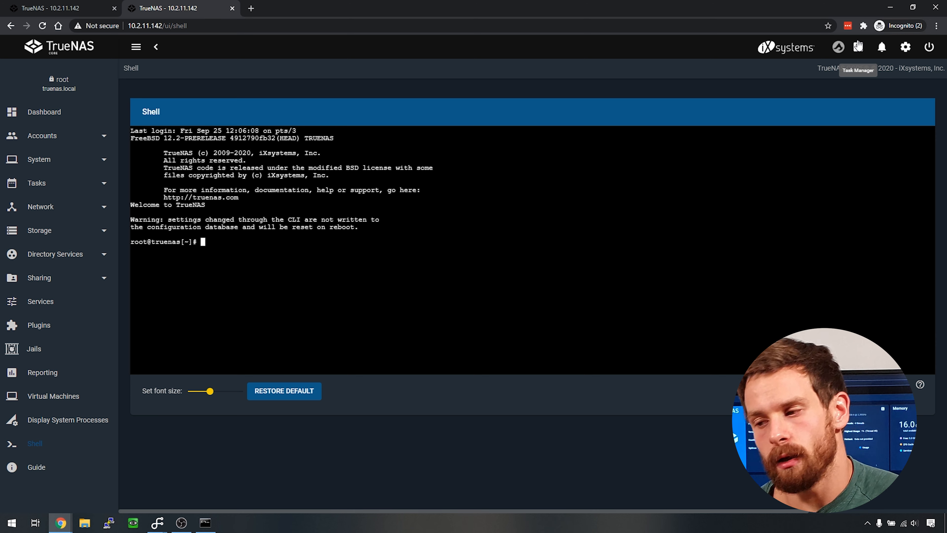
click(858, 46)
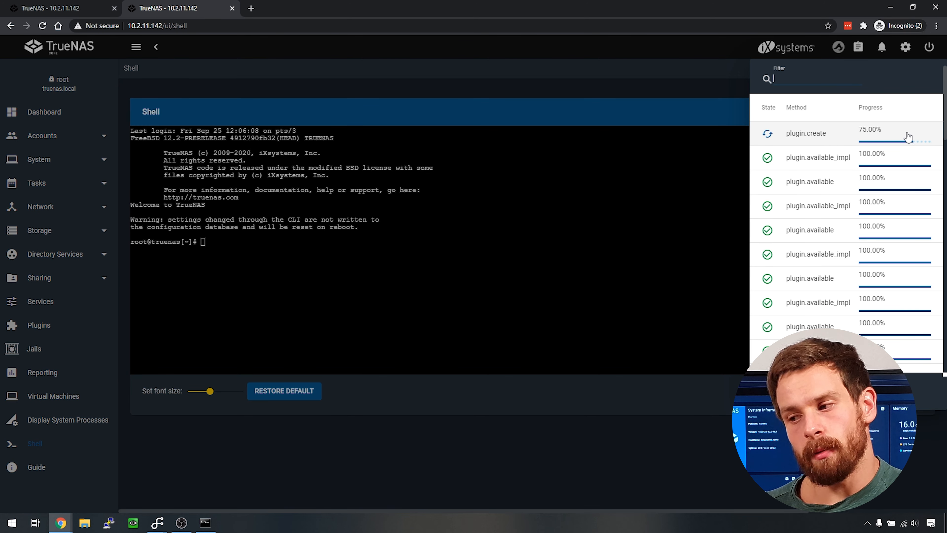
scroll(876, 179, down, 4)
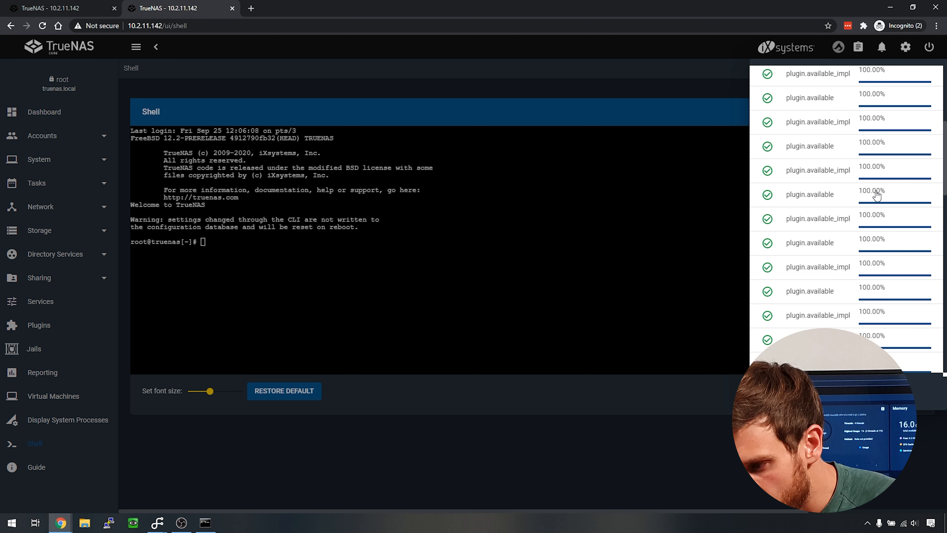
scroll(877, 195, down, 12)
scroll(880, 217, up, 1)
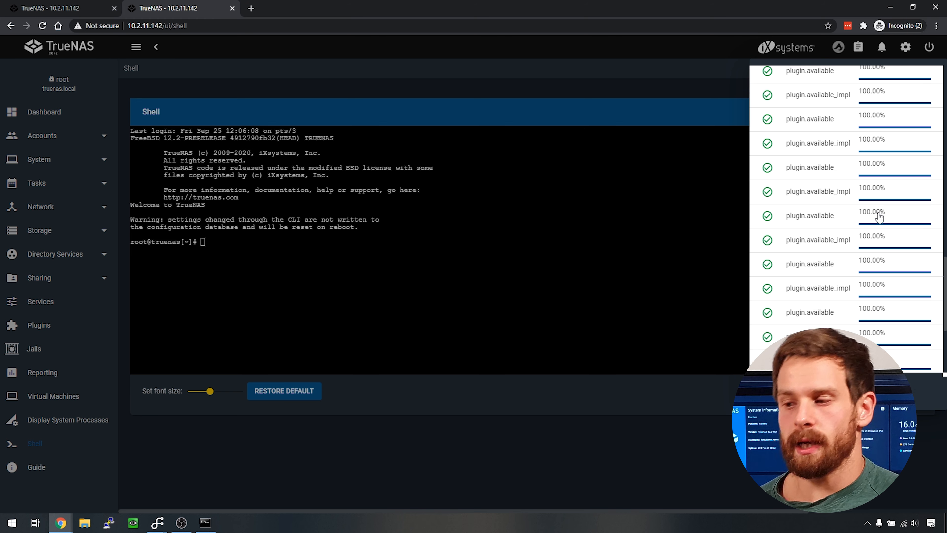
scroll(878, 215, up, 15)
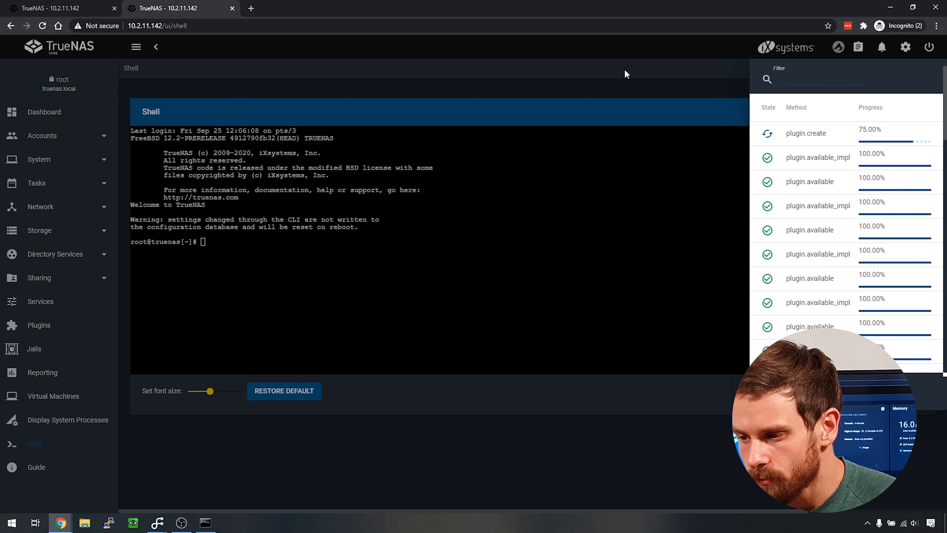
click(626, 74)
click(879, 46)
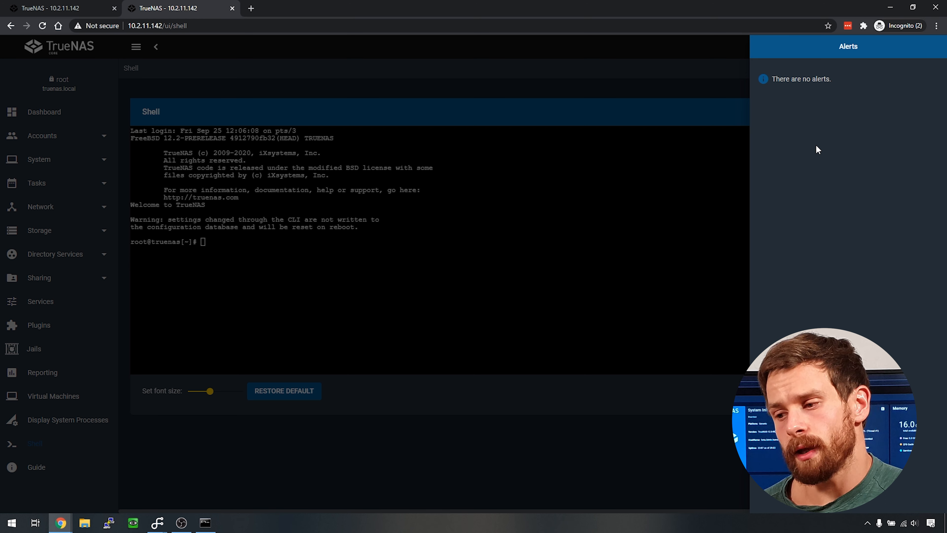
click(684, 200)
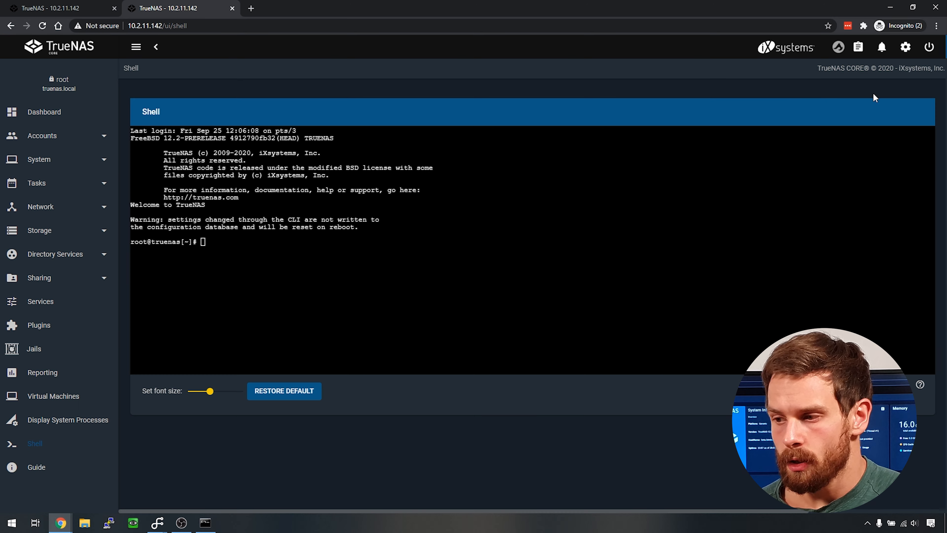
- Apply the iX Blue theme from the Preferences page
click(905, 46)
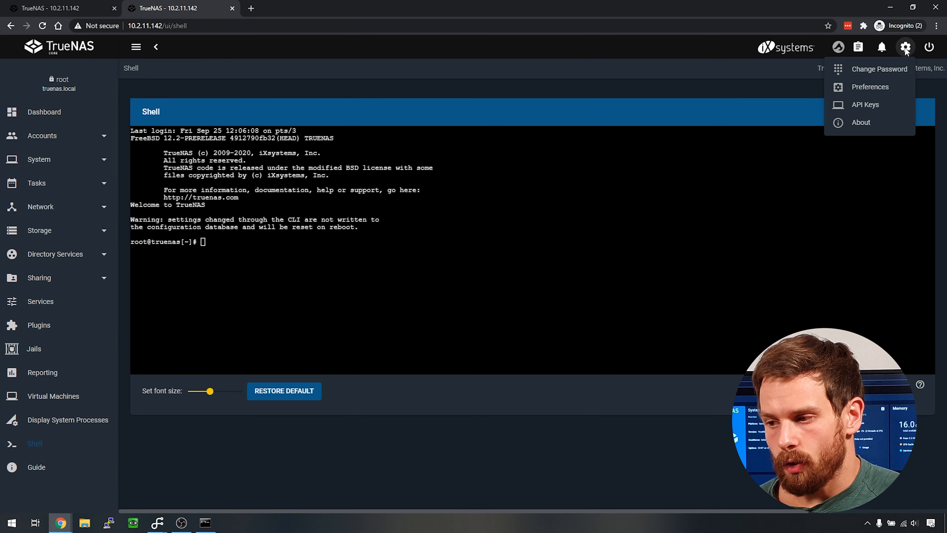
click(898, 87)
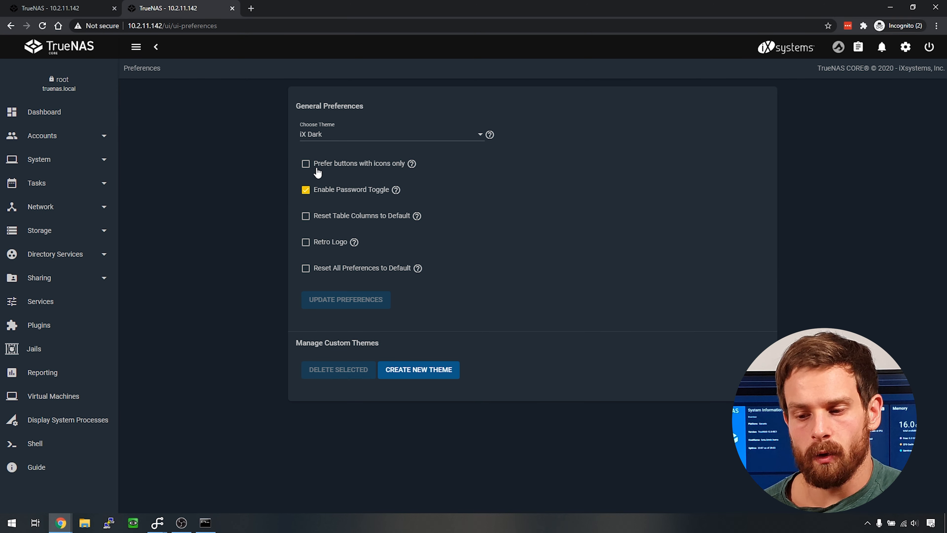
click(466, 133)
click(338, 160)
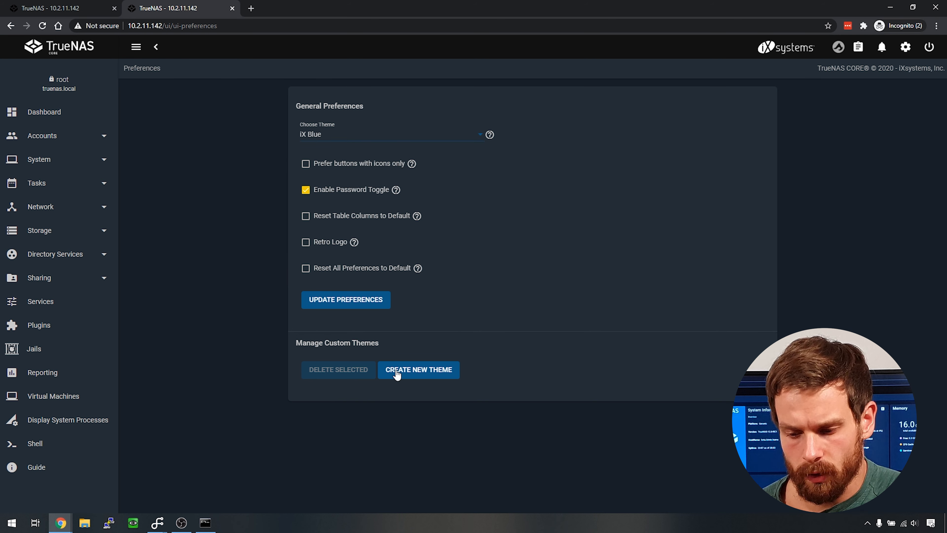
click(375, 310)
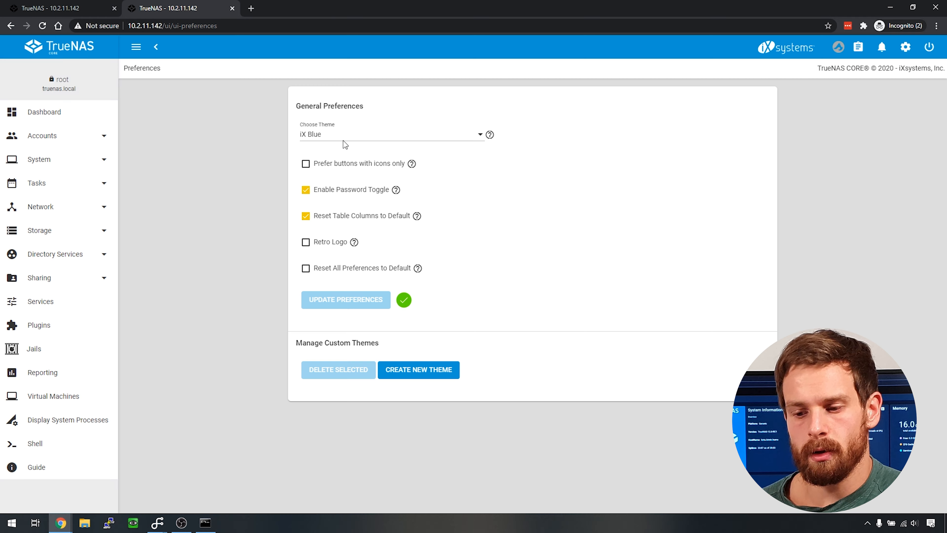
- Switch the UI theme to Dracula and apply it
click(346, 134)
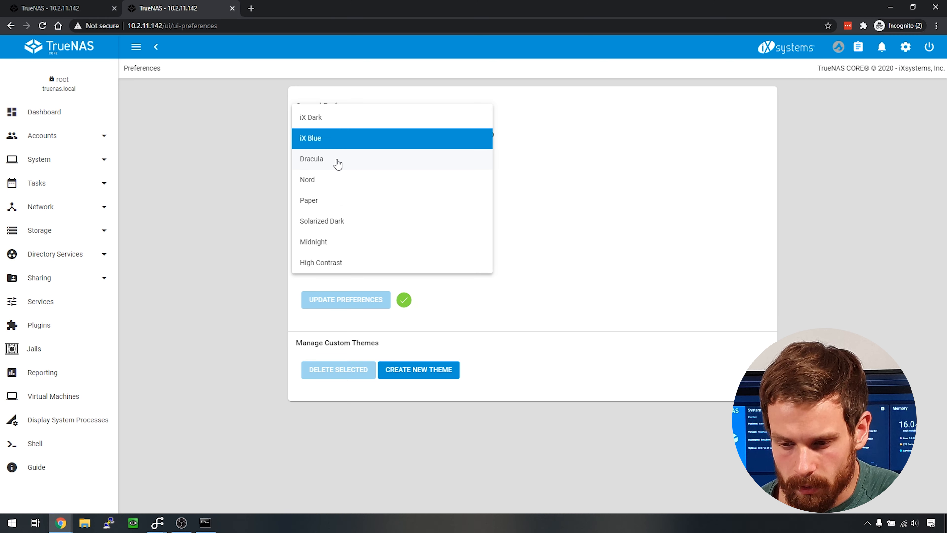
click(335, 163)
click(341, 301)
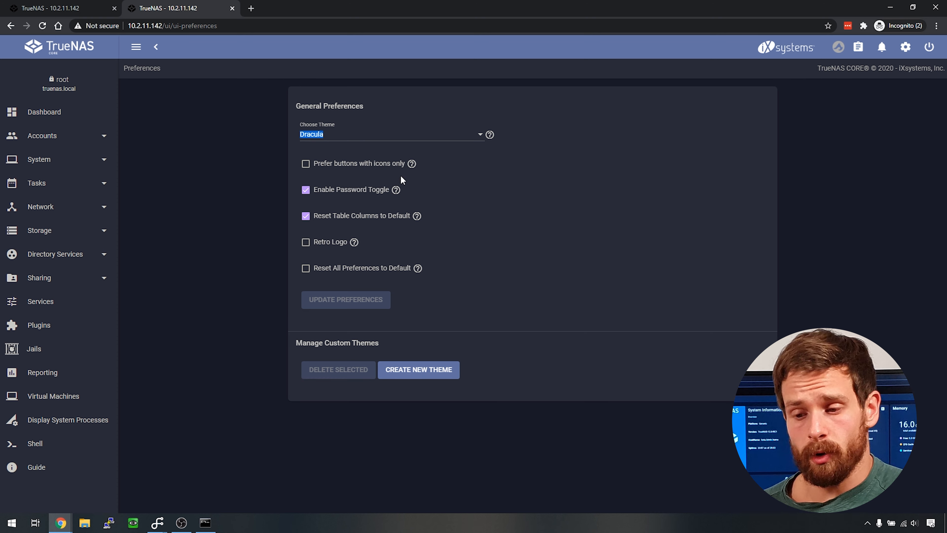
- Restore the iX Dark theme and bring up the log out, restart and shut down options
click(371, 135)
click(321, 95)
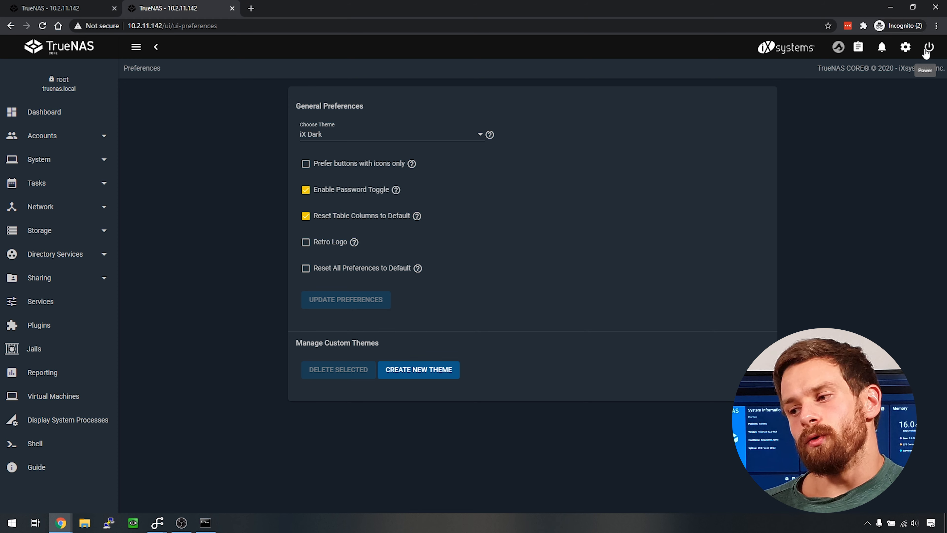
click(927, 50)
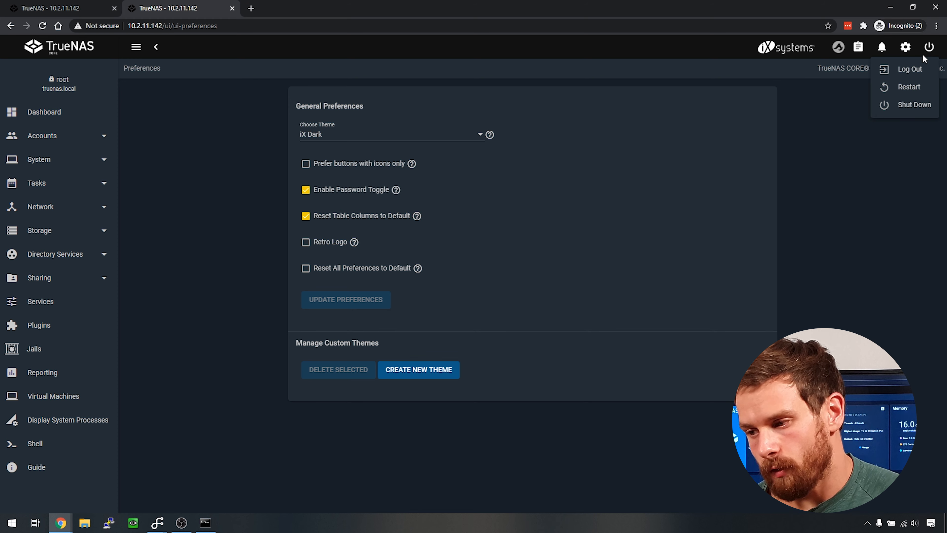